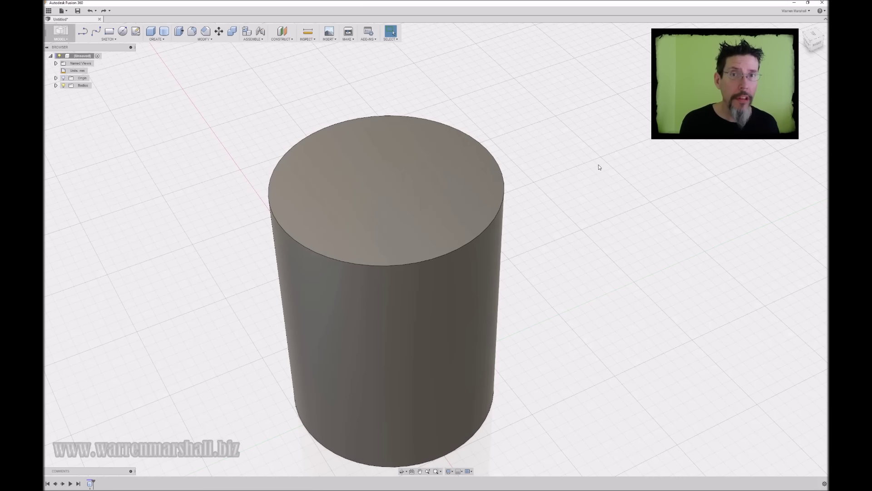
Pin Sphere and Pipe from the Create menu for quick access, then remove Sphere again
click(168, 41)
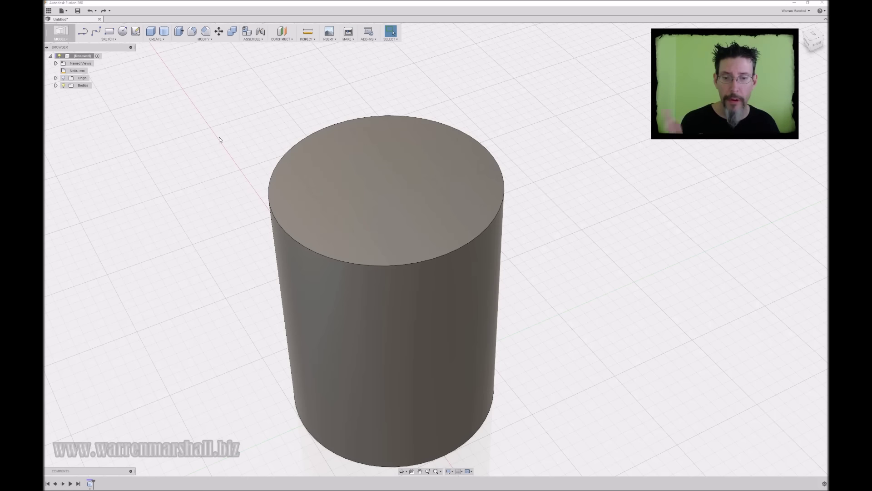
middle_drag(504, 249, 516, 225)
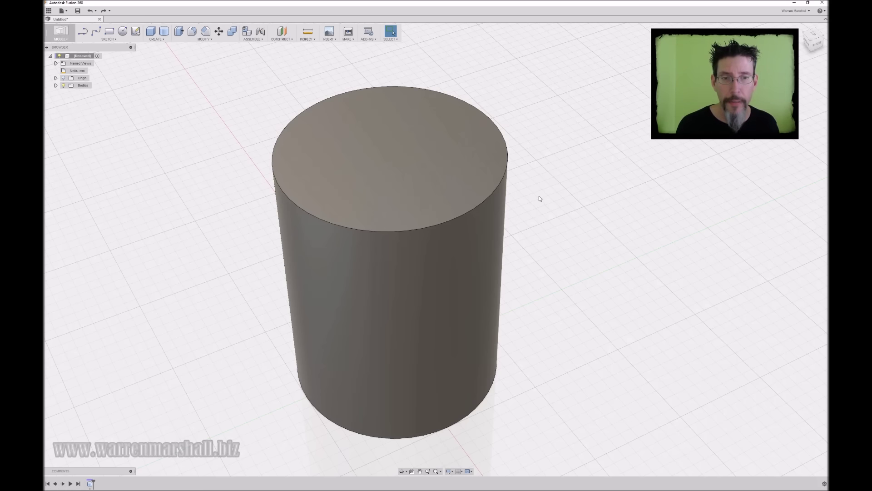
middle_drag(539, 197, 521, 207)
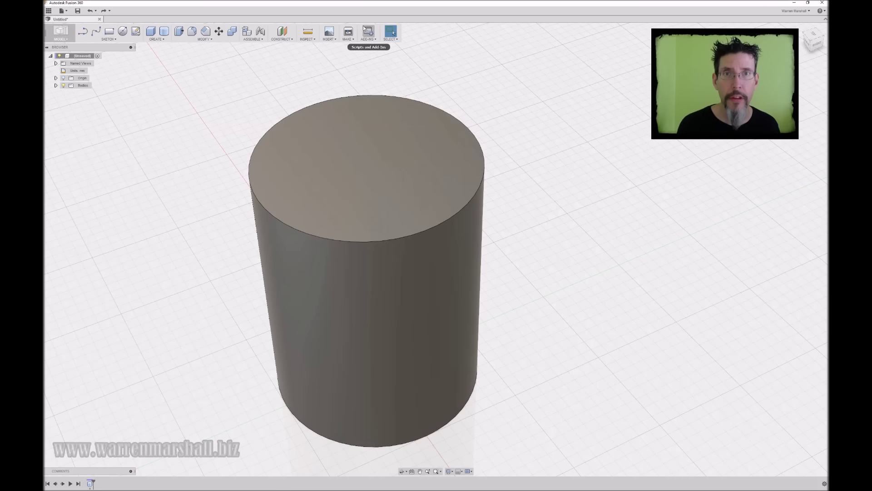
click(155, 39)
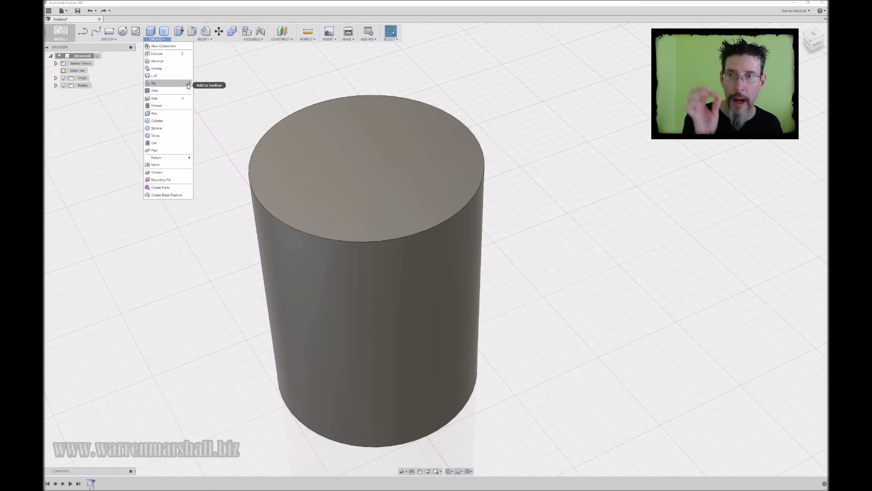
click(188, 130)
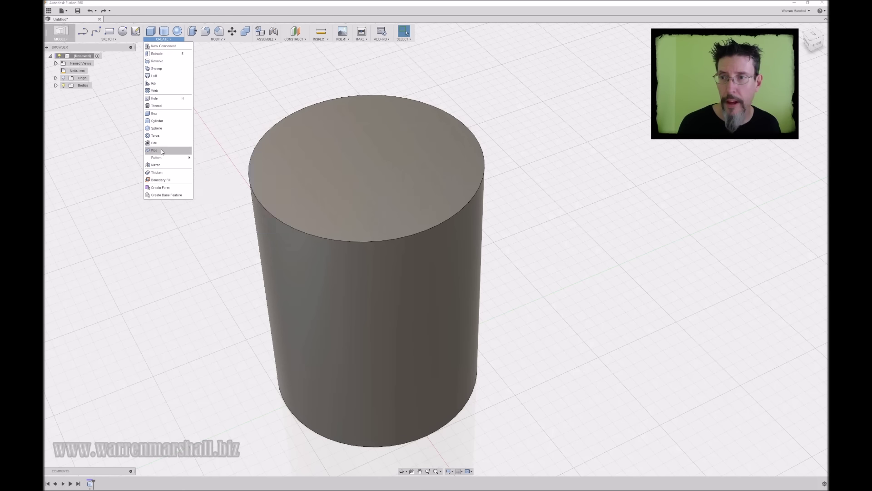
click(188, 151)
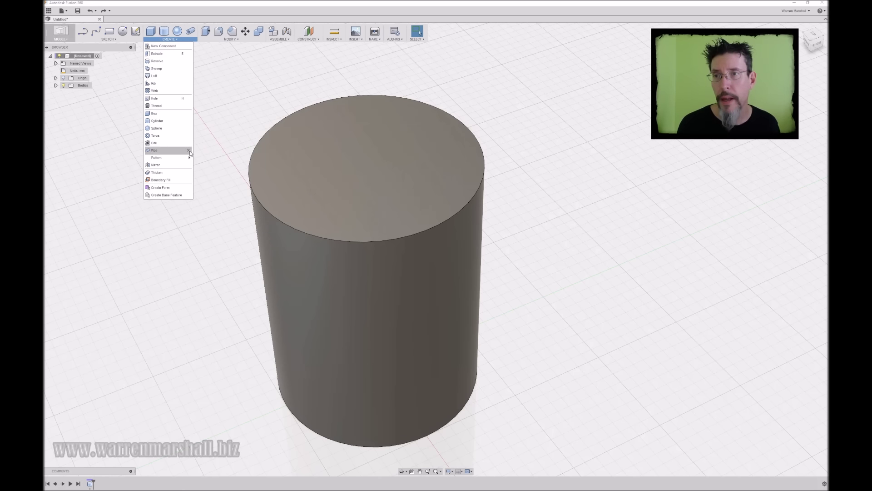
mouse_move(245, 39)
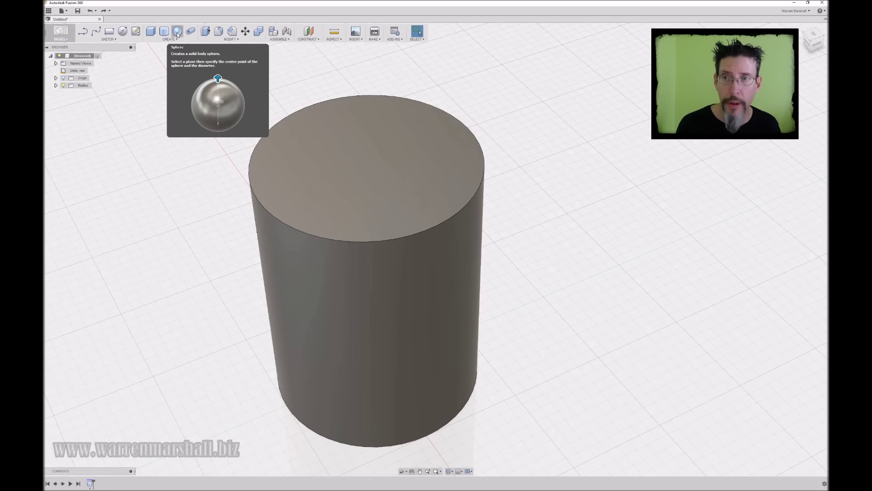
drag(178, 35, 175, 81)
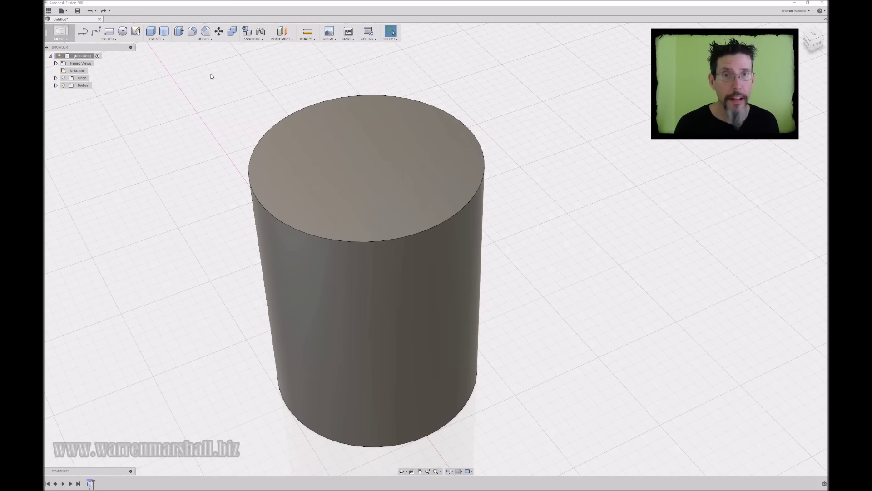
Search 'hol' in the Model Toolbox, pin Hole, and move the panel aside
mouse_move(554, 197)
middle_down()
mouse_move(542, 208)
mouse_move(541, 187)
middle_up()
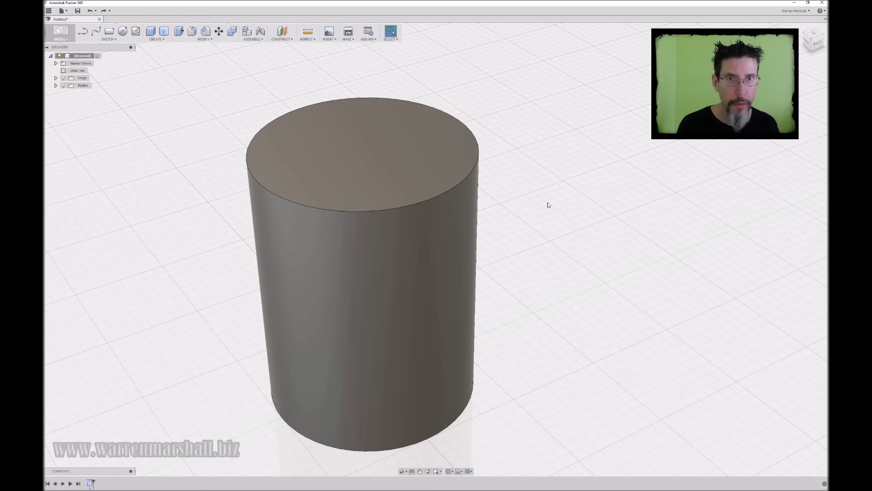
middle_drag(547, 203, 517, 203)
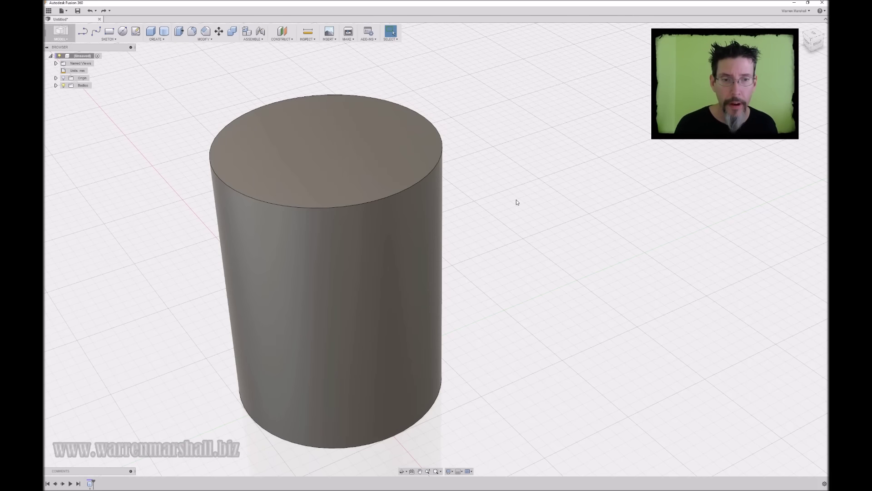
key(s)
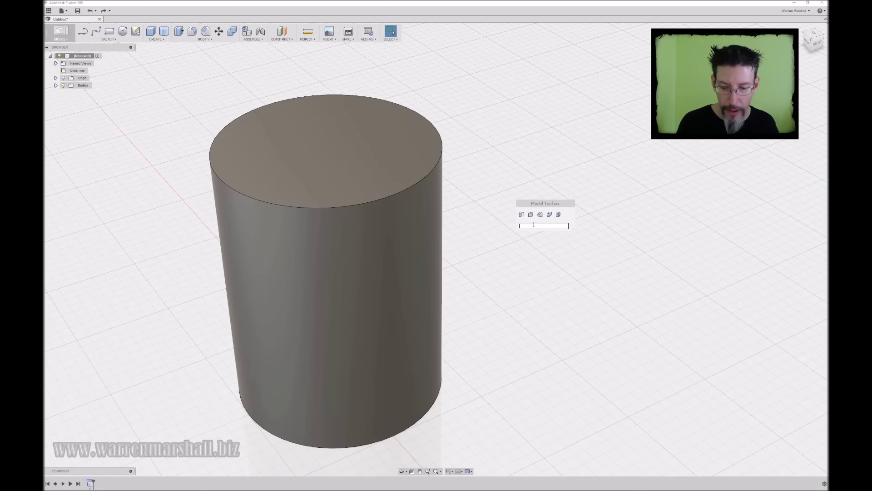
text(h)
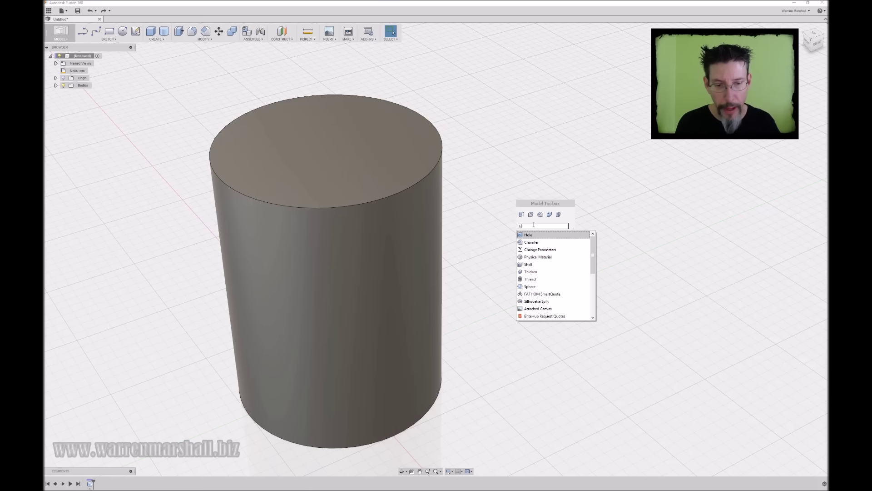
text(o)
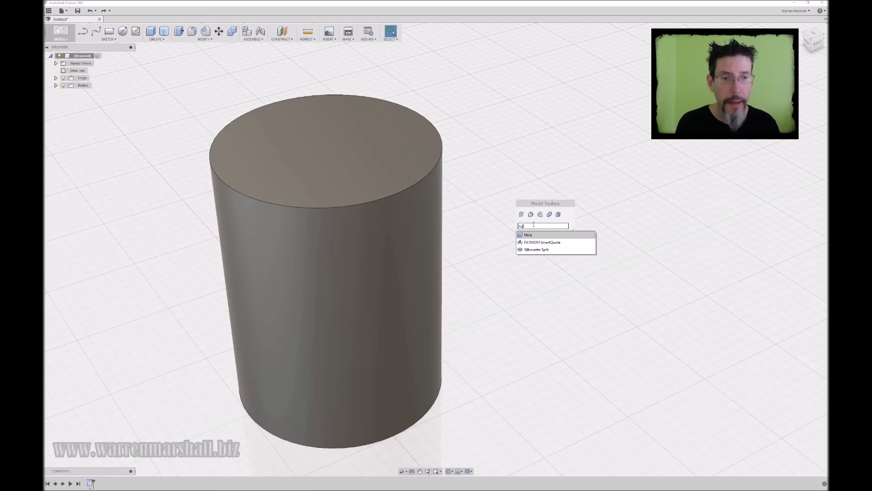
text(l)
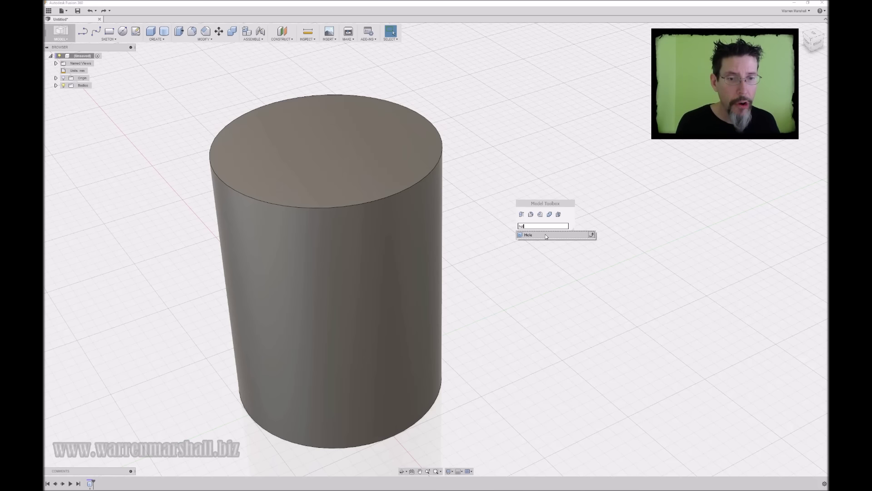
click(592, 235)
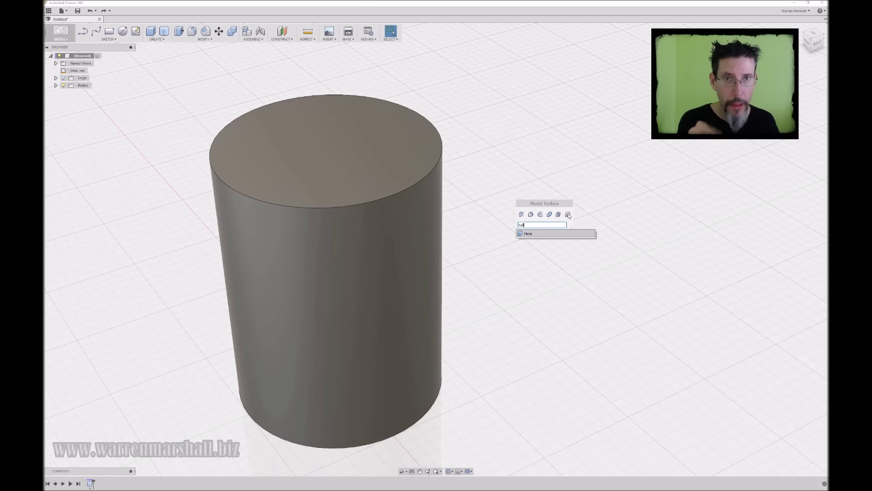
drag(520, 203, 538, 193)
Remove the Hole command from the Model Toolbox and close it
click(546, 227)
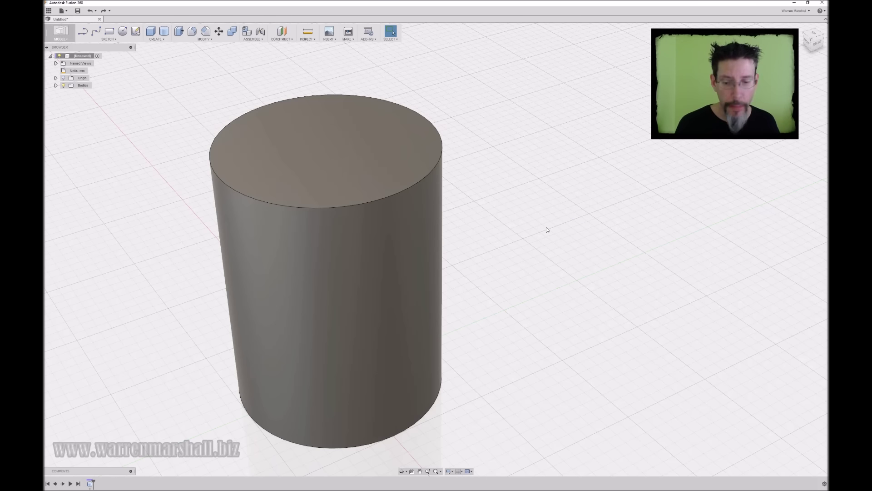
key(s)
drag(598, 242, 636, 257)
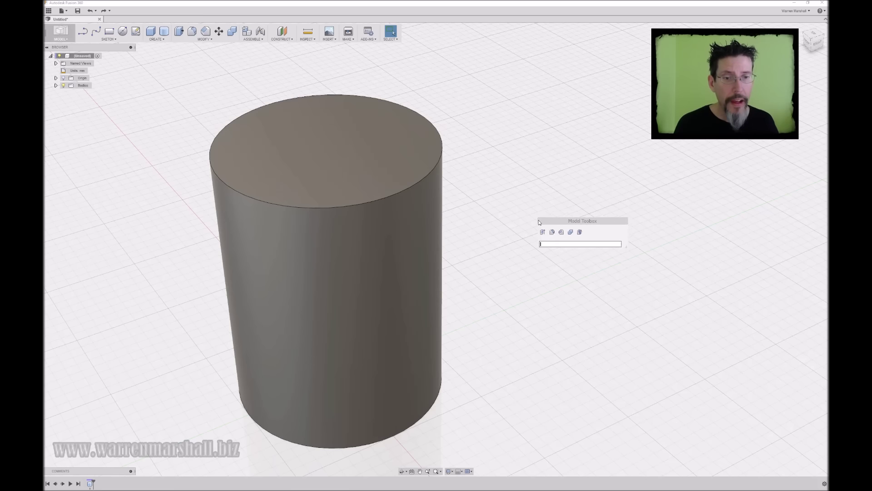
drag(530, 221, 490, 226)
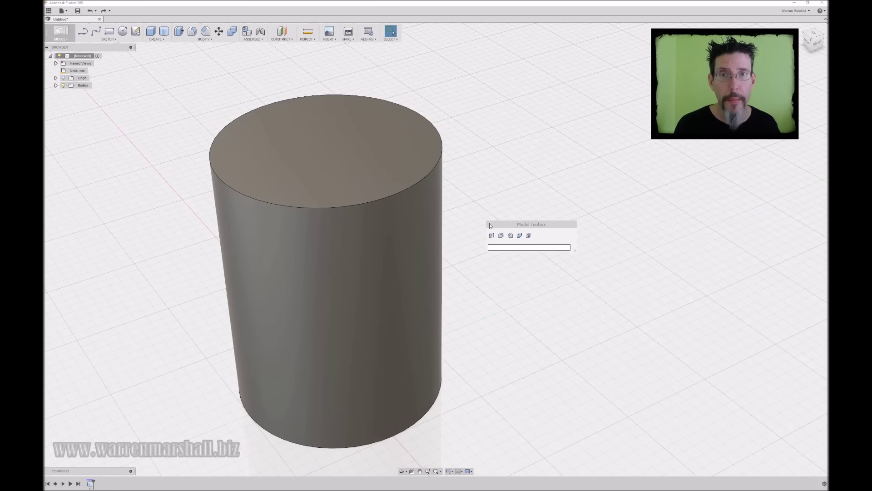
click(211, 53)
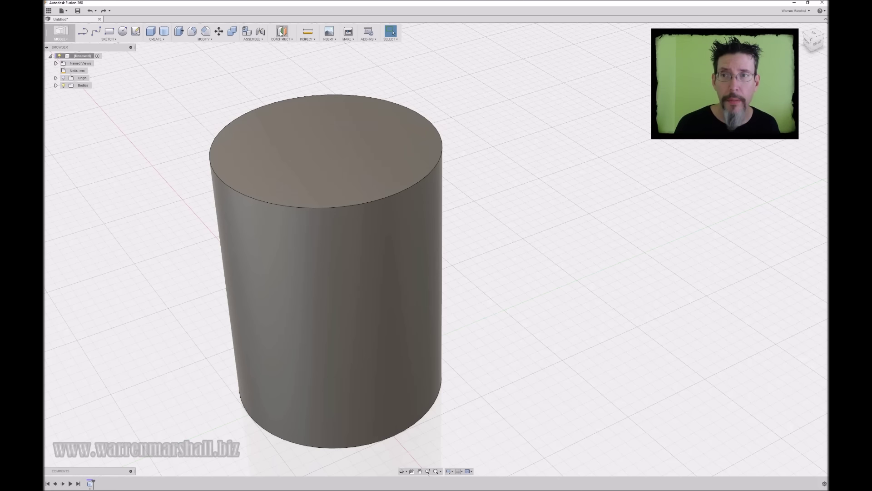
Cut a Pipe groove along the cylinder's top edge, found by searching 'pi'
key(s)
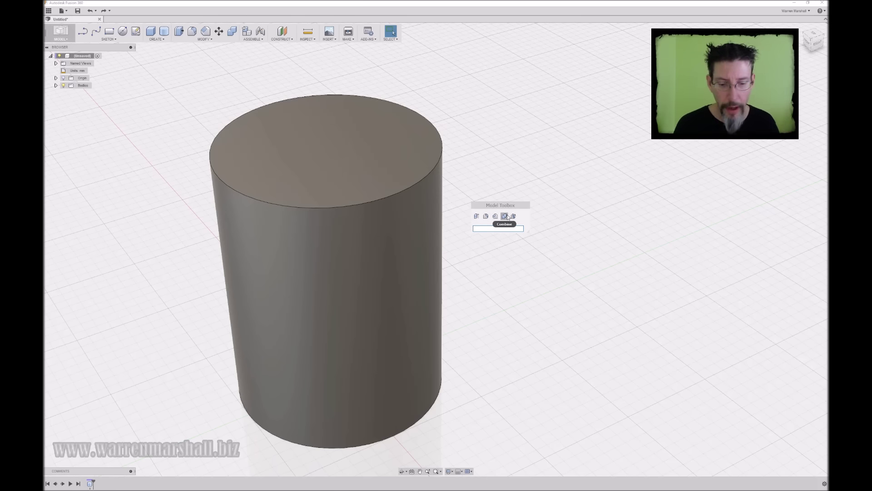
text(pi)
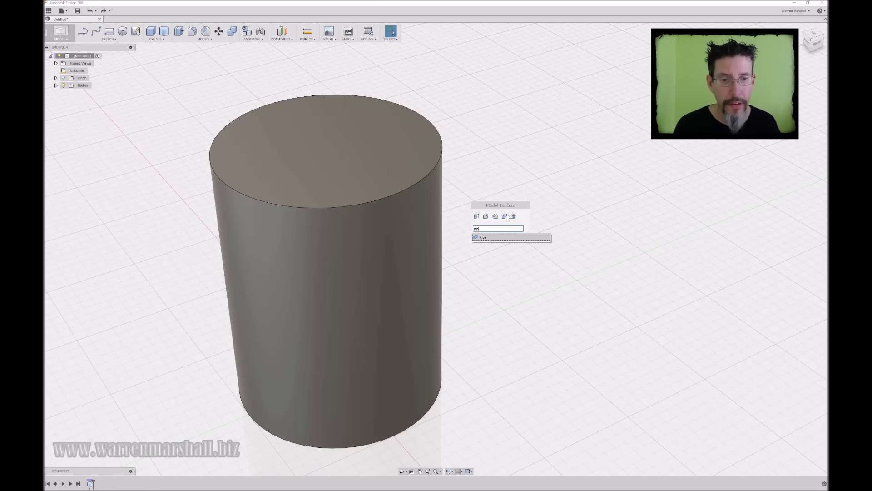
click(513, 237)
click(414, 184)
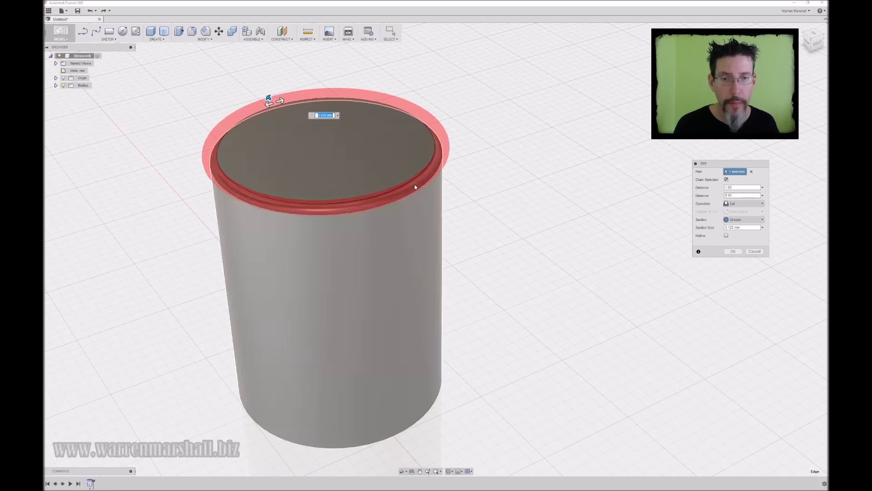
click(735, 251)
shift+middle_drag(570, 189, 547, 181)
Reopen the Model Toolbox, move it left, and select the small cylinder's top face
key(s)
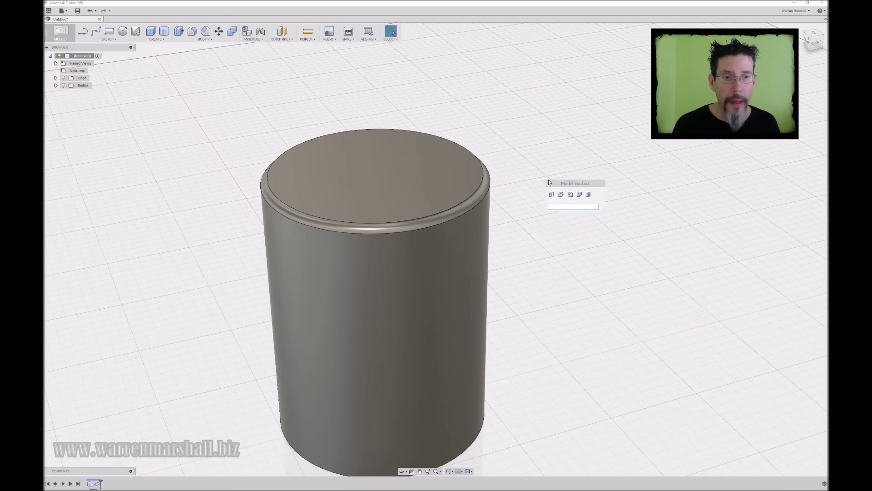
drag(550, 183, 514, 185)
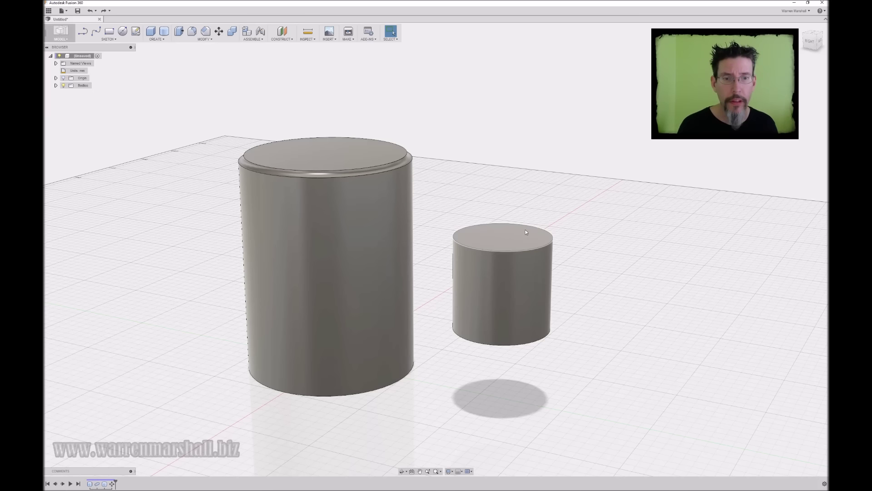
click(500, 234)
Offset the small cylinder's top face 17.578 mm, snapped level with the big cylinder's top
shift+middle_drag(538, 180, 547, 177)
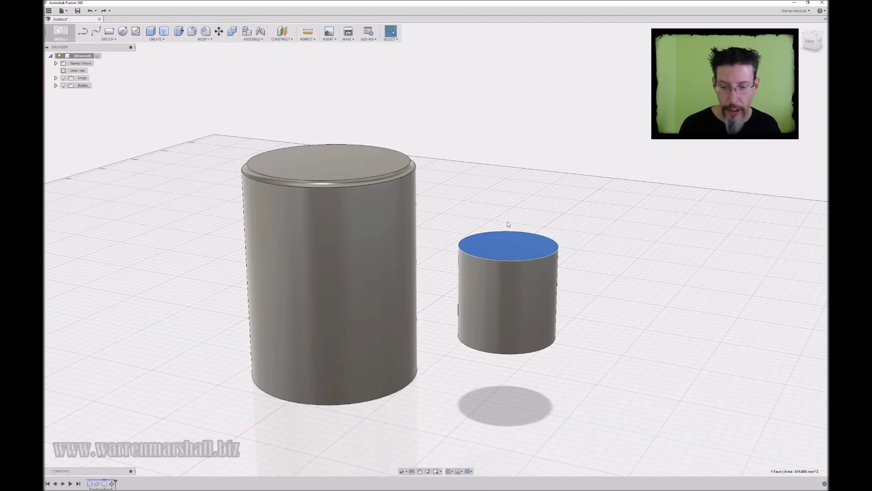
key(q)
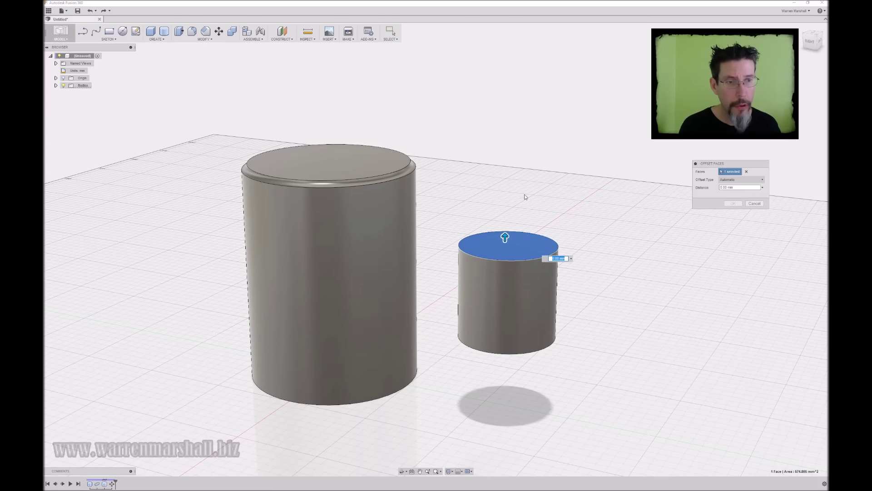
drag(506, 237, 499, 164)
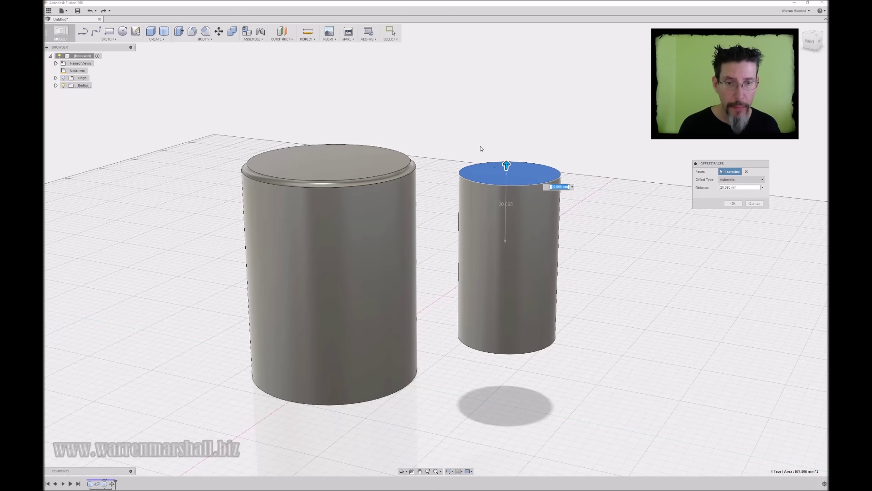
mouse_move(481, 149)
shift+middle_down()
mouse_move(479, 141)
mouse_move(480, 152)
shift+middle_up()
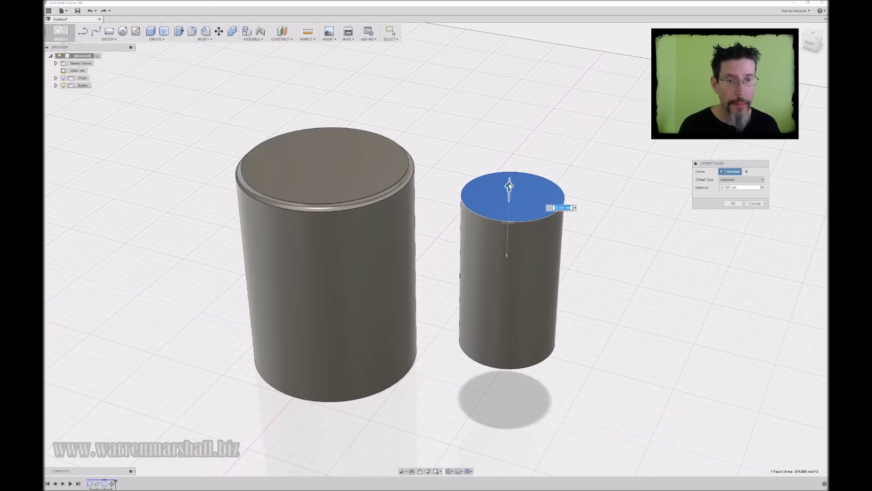
drag(509, 186, 513, 262)
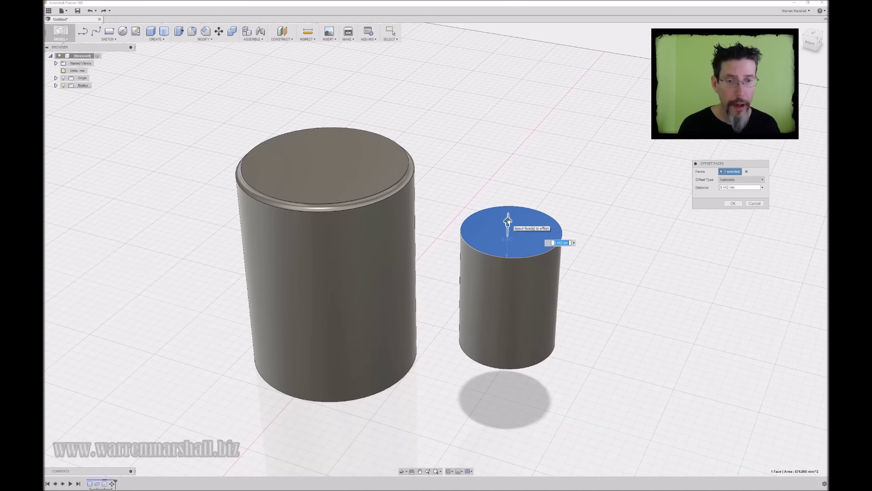
drag(508, 222, 508, 212)
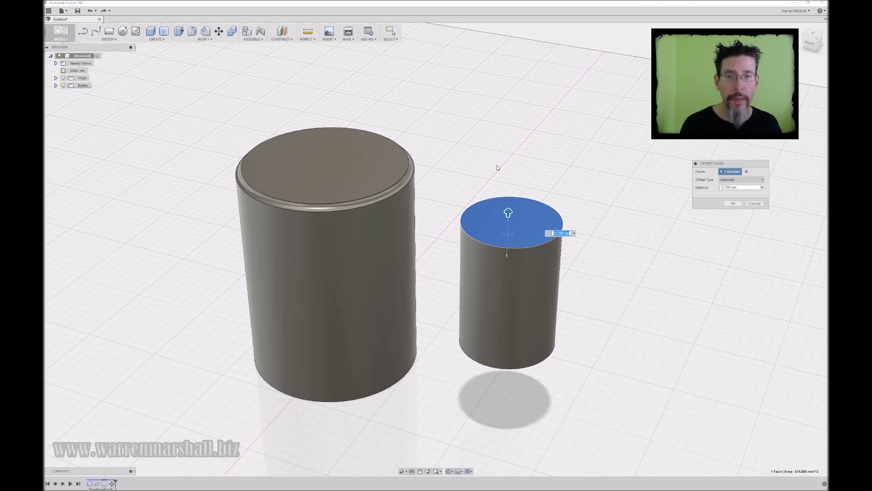
click(358, 173)
shift+middle_drag(522, 183, 658, 197)
click(733, 203)
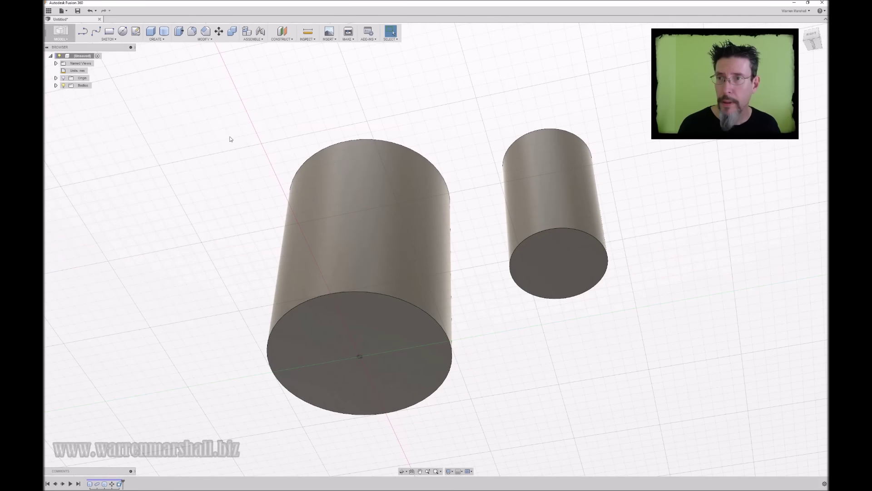
Cut a 52.826 mm diameter cylinder about 21 mm up from the big cylinder's bottom edge
click(123, 31)
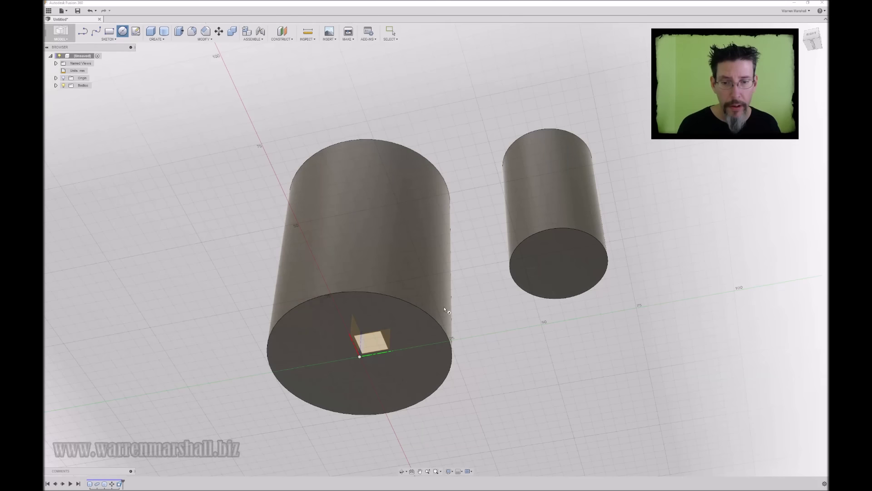
click(446, 312)
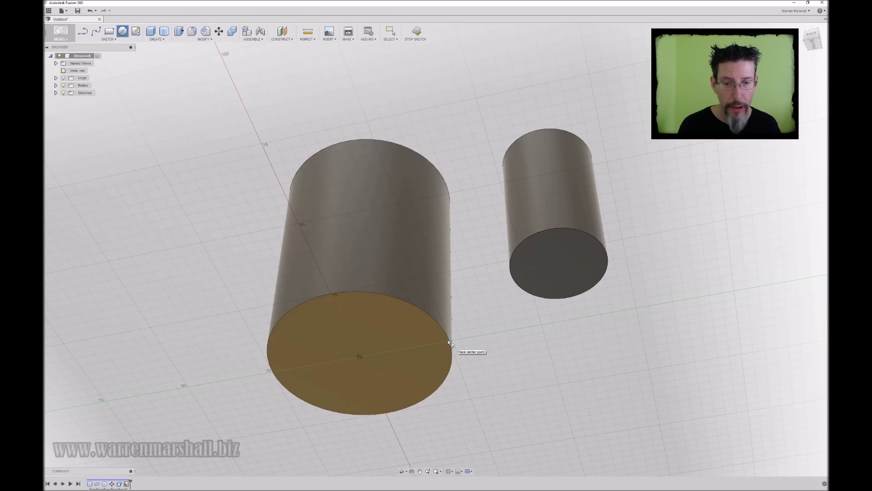
click(449, 340)
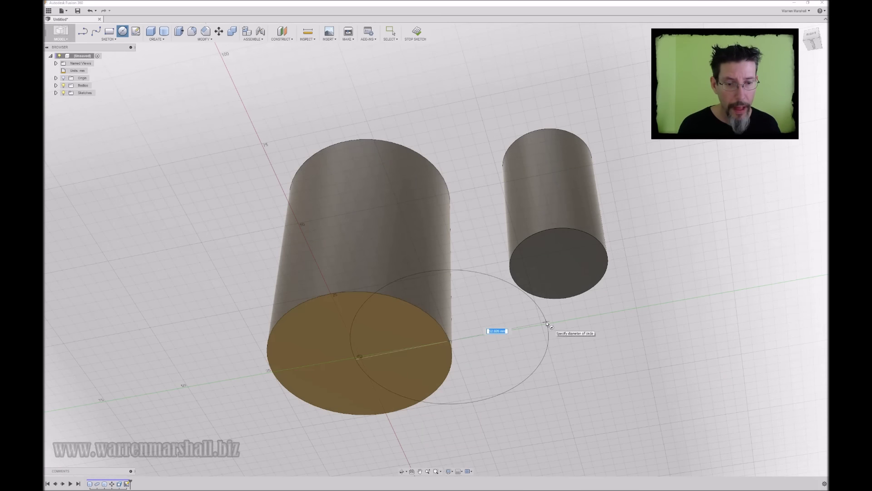
click(547, 324)
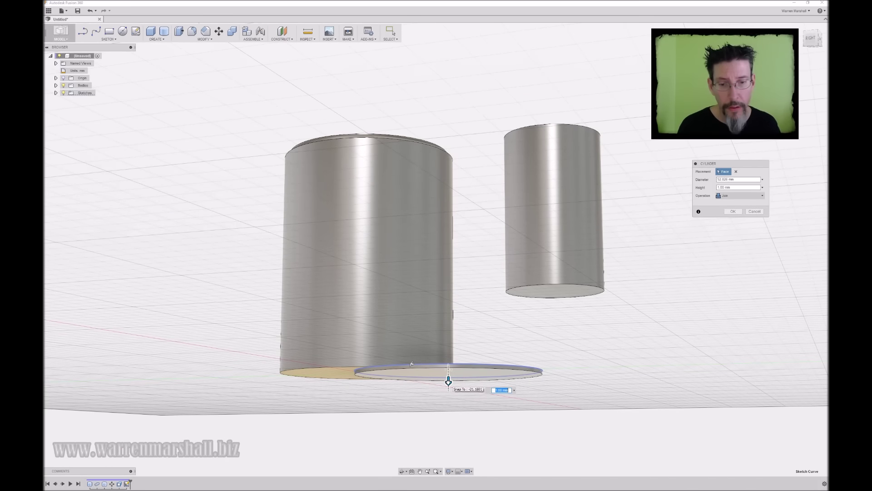
drag(448, 381, 451, 359)
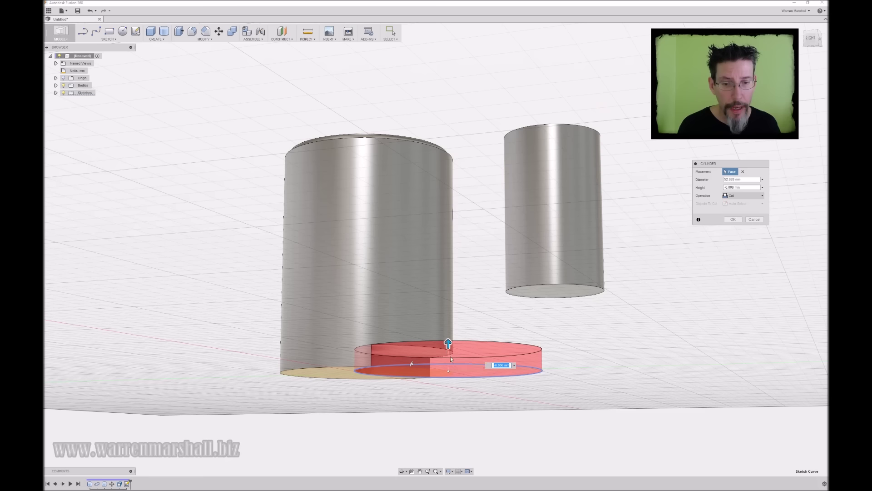
drag(475, 301, 681, 249)
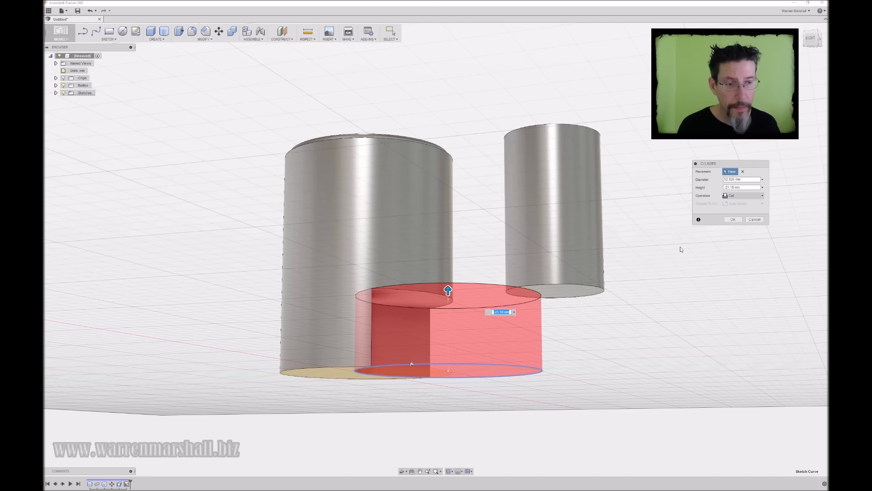
click(733, 220)
mouse_move(571, 335)
shift+middle_down()
mouse_move(570, 325)
mouse_move(535, 328)
mouse_move(555, 335)
shift+middle_up()
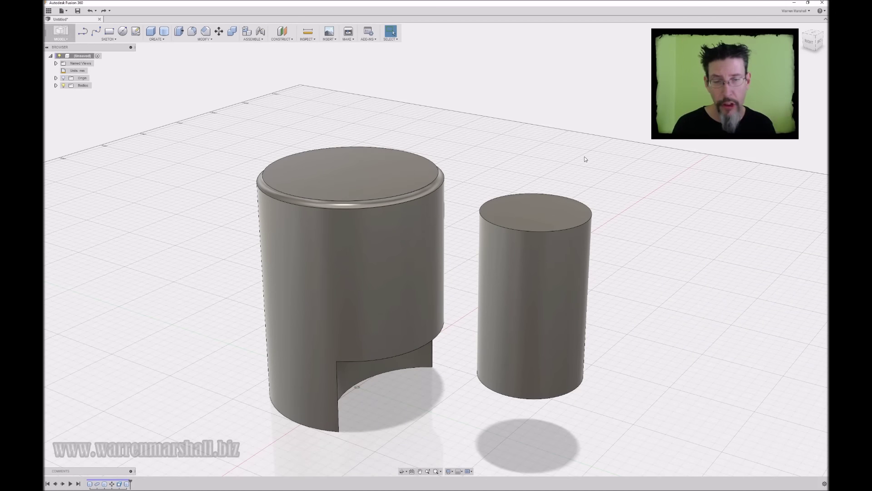
Orbit around the two cylinders and launch the Hole command with H
shift+middle_drag(584, 159, 587, 164)
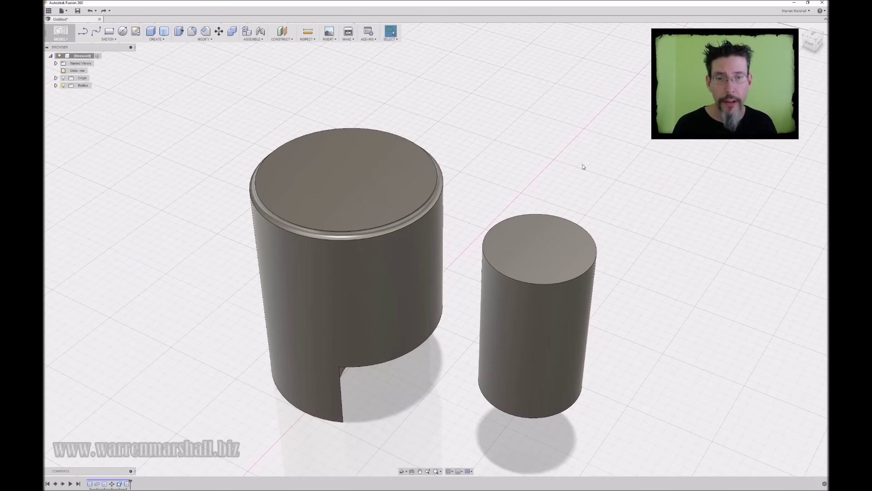
shift+middle_drag(587, 165, 585, 152)
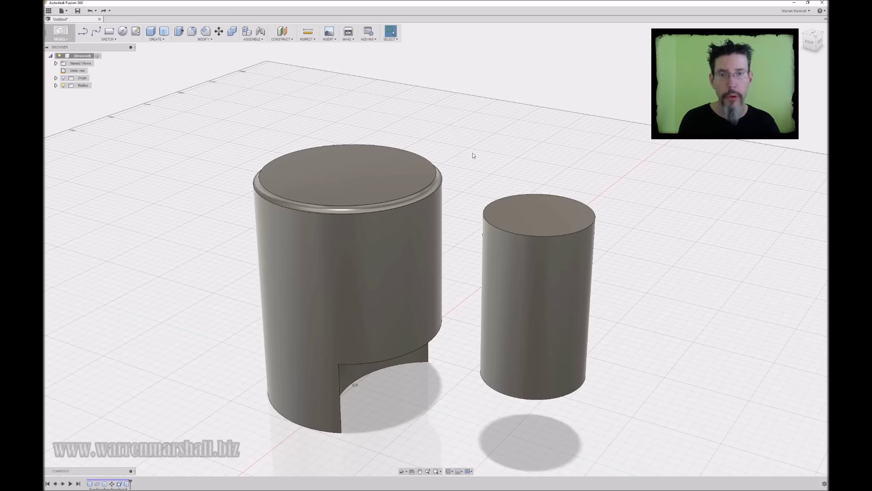
shift+middle_drag(472, 155, 475, 163)
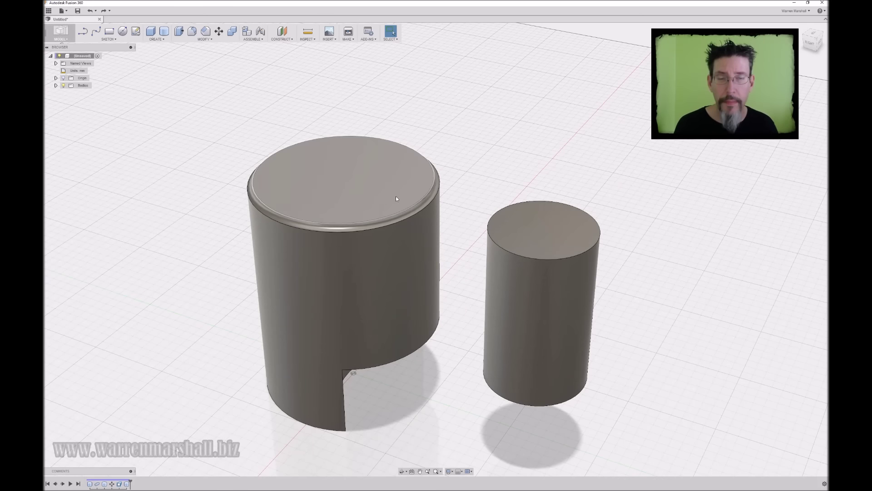
key(h)
shift+middle_drag(479, 155, 409, 112)
Place a hole on the big cylinder's top, 13.197 mm deep and 12.526 mm in diameter
click(443, 223)
scroll(456, 198, up, 3)
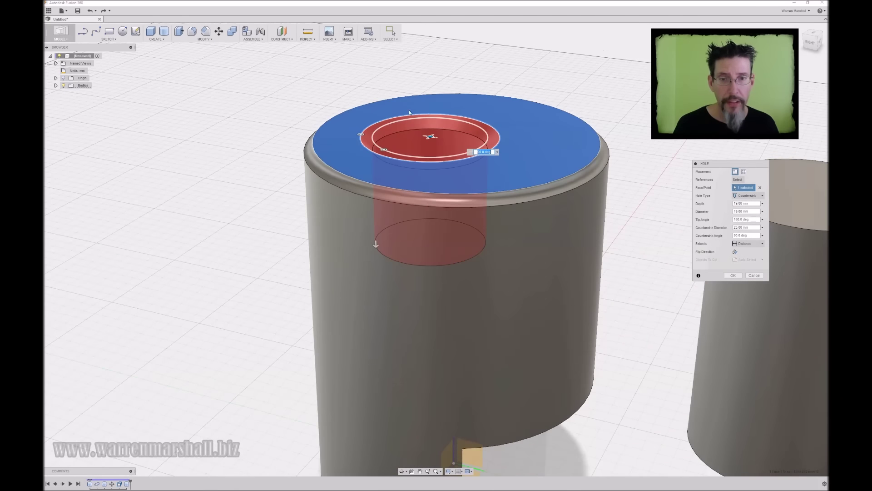
drag(376, 245, 387, 212)
shift+middle_drag(388, 211, 438, 167)
drag(364, 196, 383, 189)
shift+middle_drag(384, 189, 382, 132)
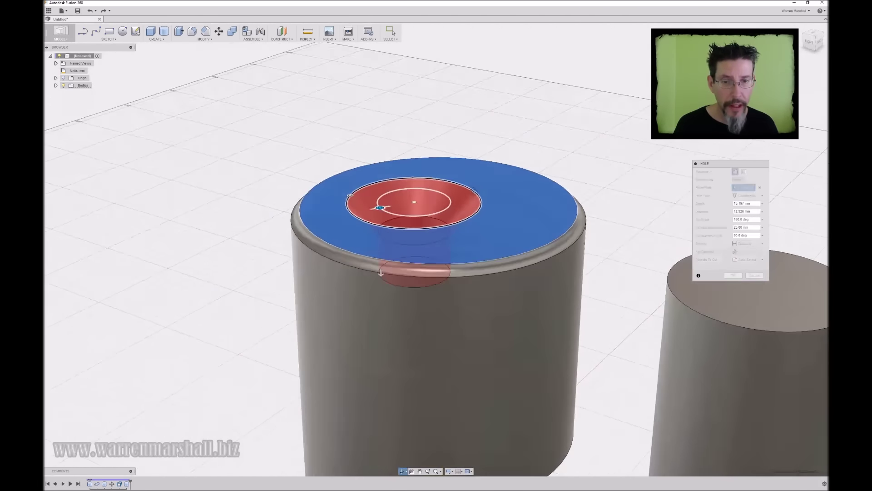
key(Return)
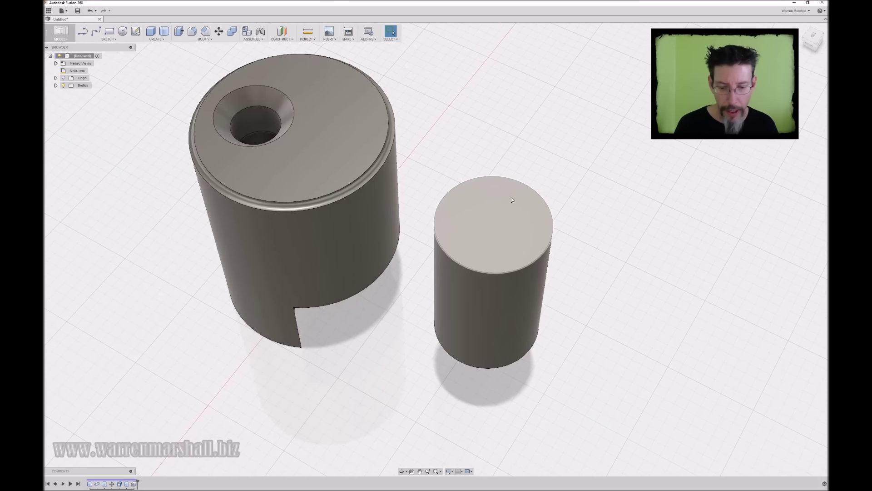
Add a Simple hole on the small cylinder's top, 8.008 mm wide and 7.854 mm deep
key(h)
click(473, 224)
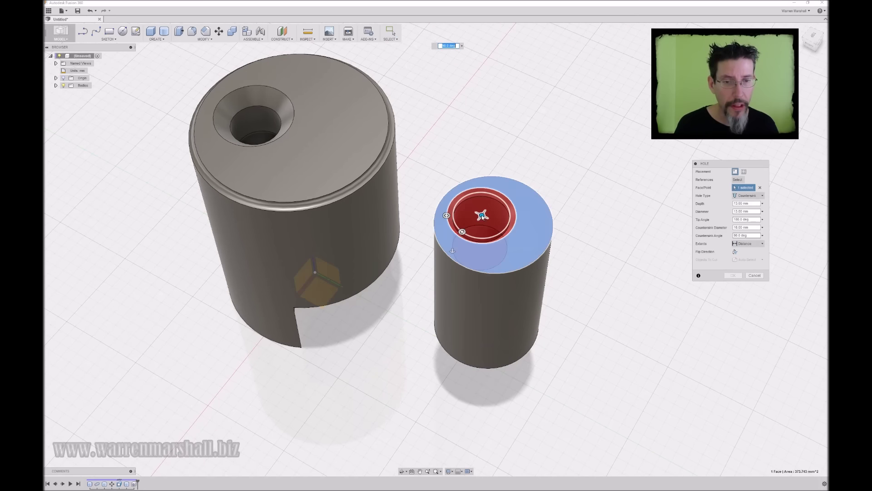
click(747, 196)
click(745, 203)
scroll(489, 217, up, 3)
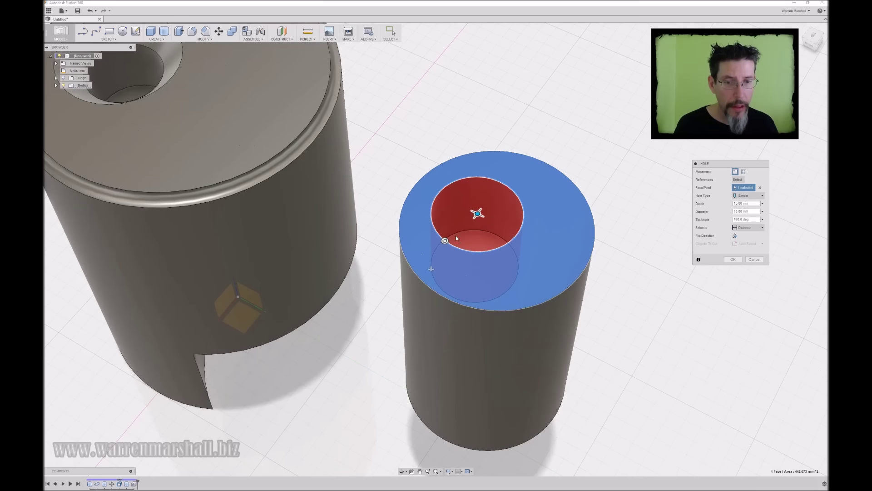
drag(445, 243, 460, 232)
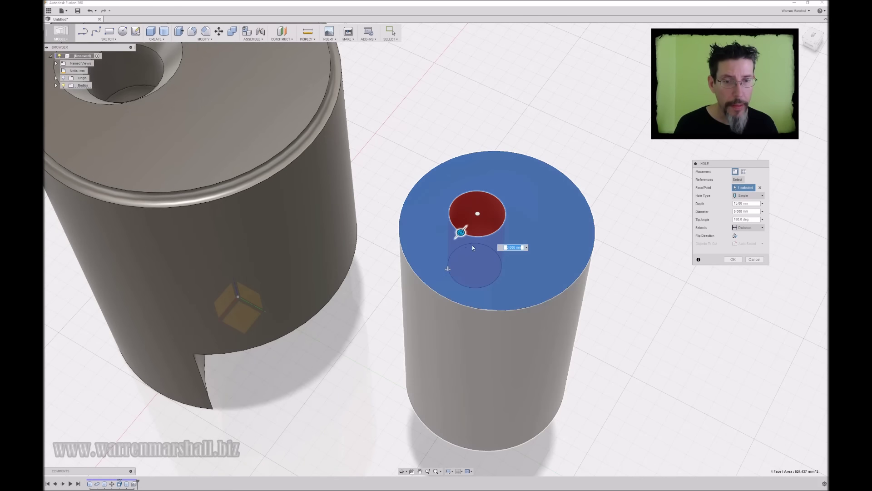
drag(449, 266, 454, 243)
click(733, 260)
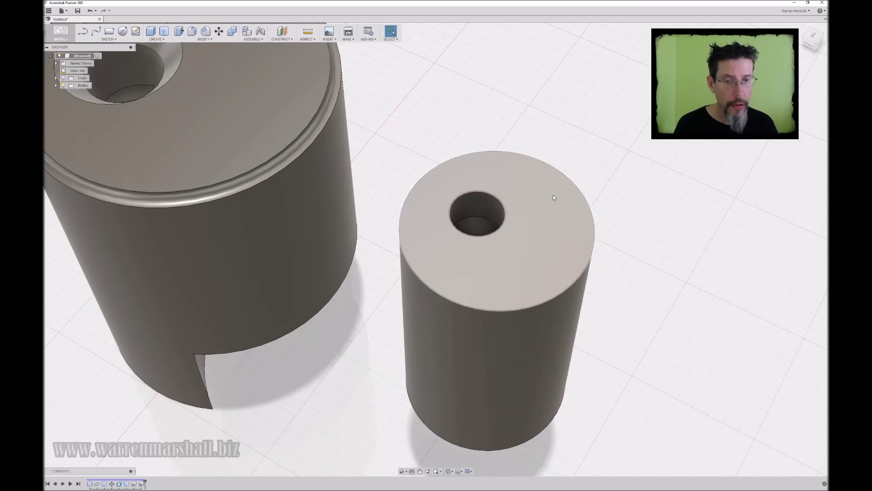
shift+middle_drag(552, 195, 496, 298)
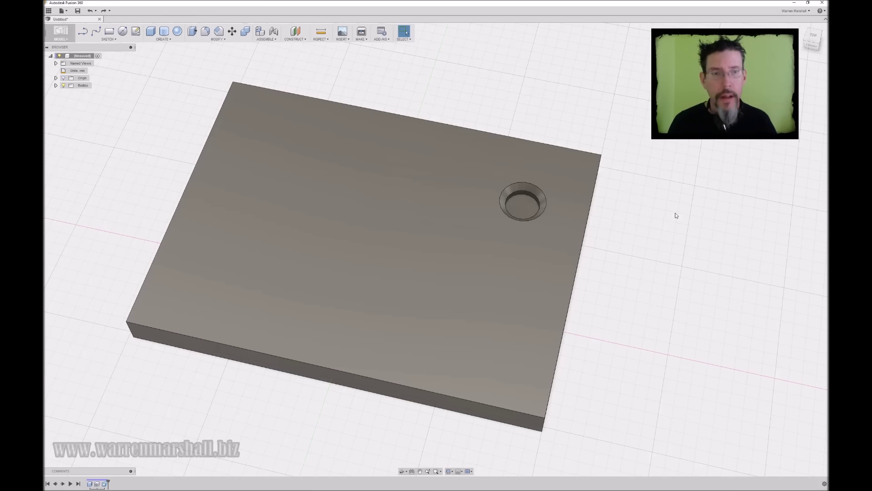
Start Rectangular Pattern from the Create > Pattern menu for the plate
shift+middle_drag(675, 214, 675, 217)
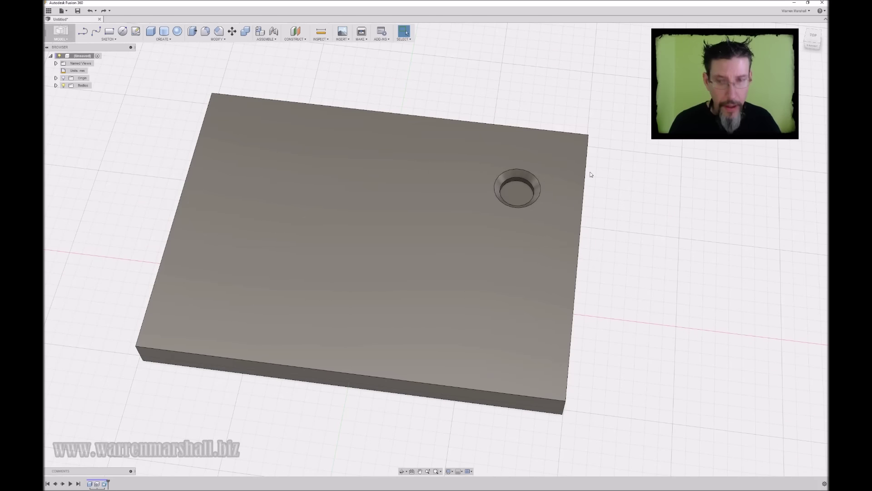
click(214, 40)
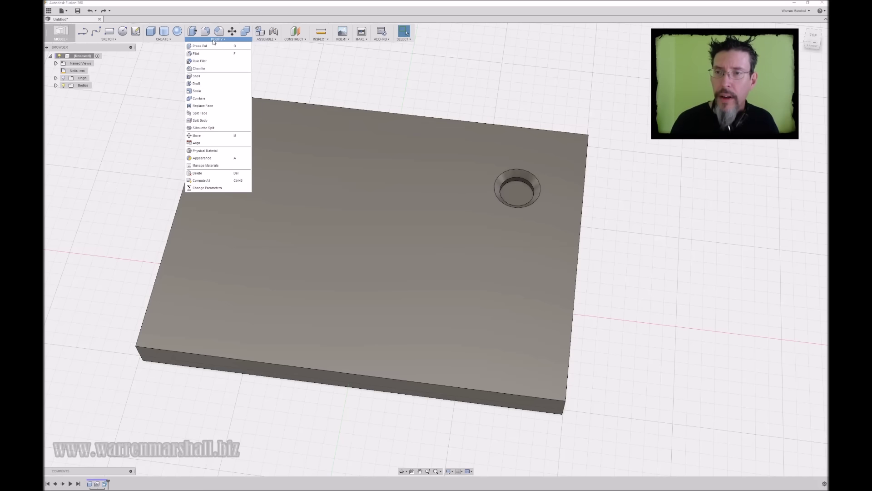
click(164, 39)
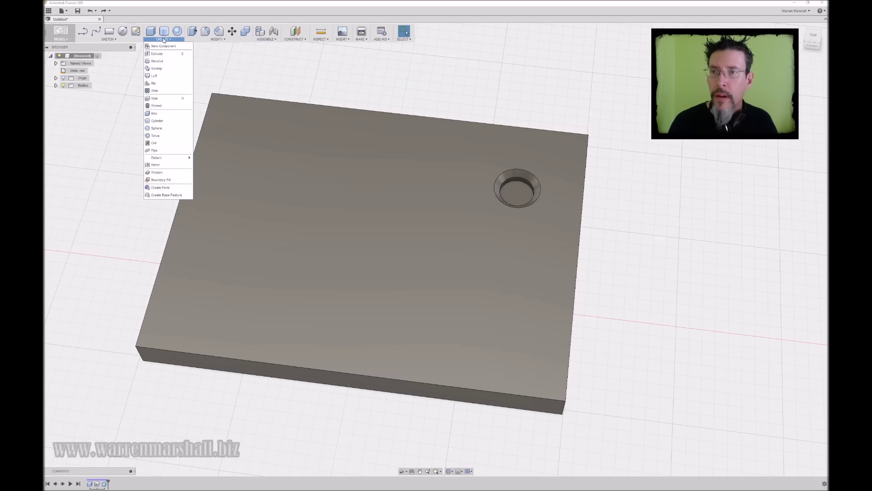
mouse_move(168, 158)
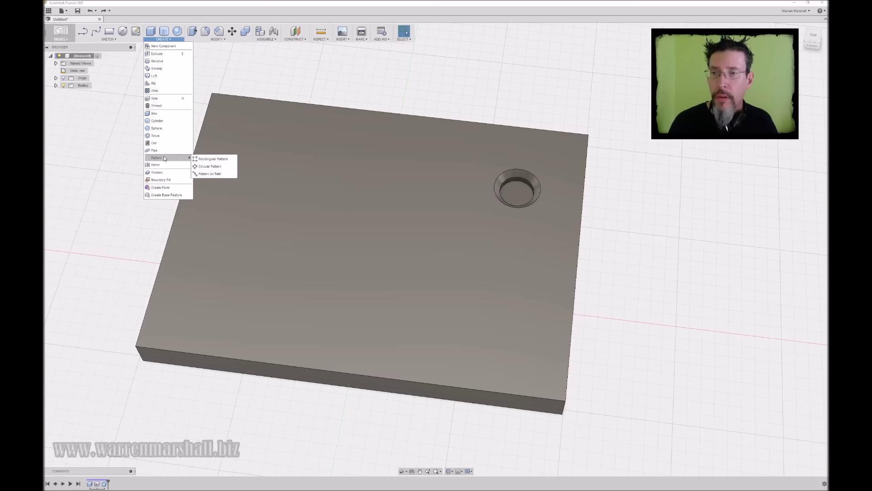
click(221, 159)
Pattern the countersunk hole into three along the plate edge over 66.789 mm
middle_drag(571, 171, 547, 167)
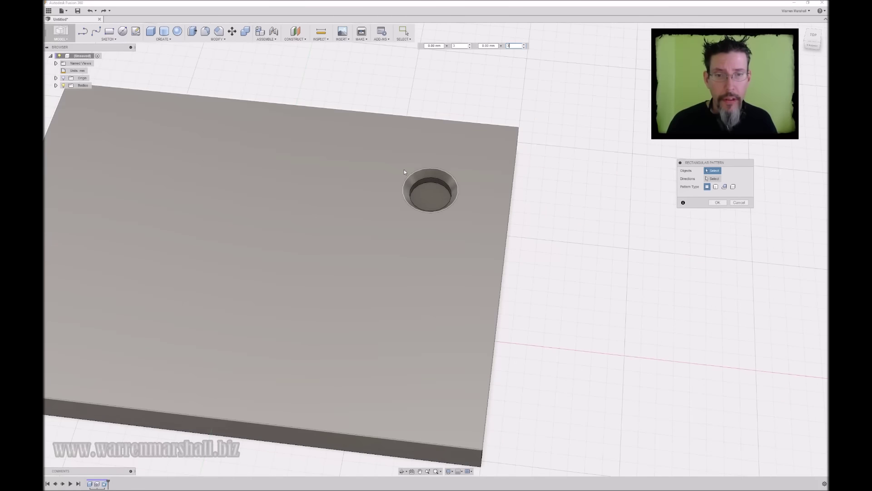
drag(395, 161, 472, 237)
shift+middle_drag(530, 226, 548, 170)
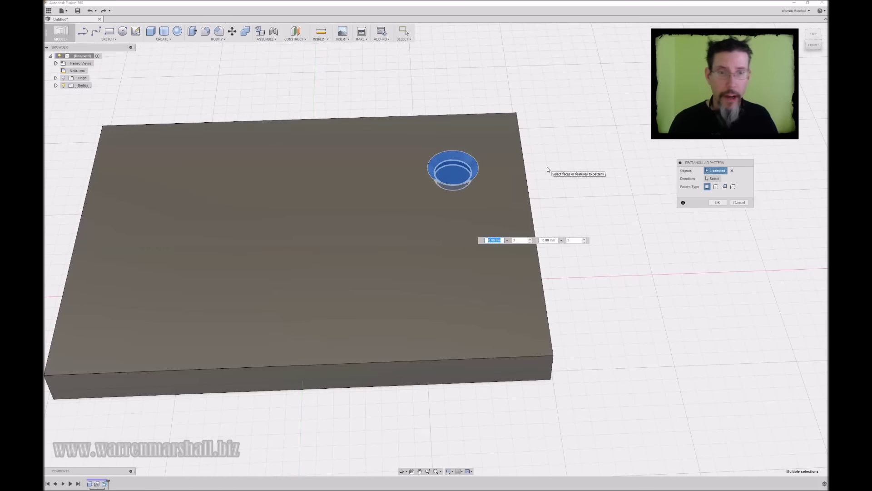
shift+middle_drag(561, 137, 659, 188)
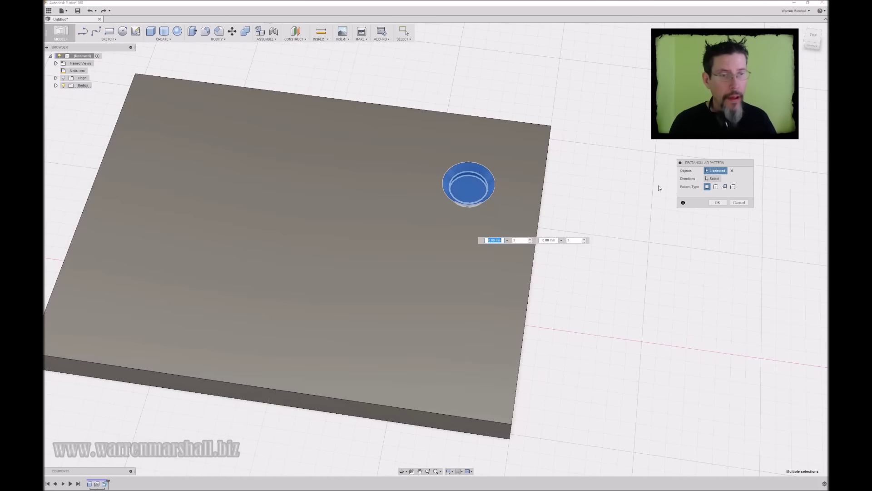
click(716, 179)
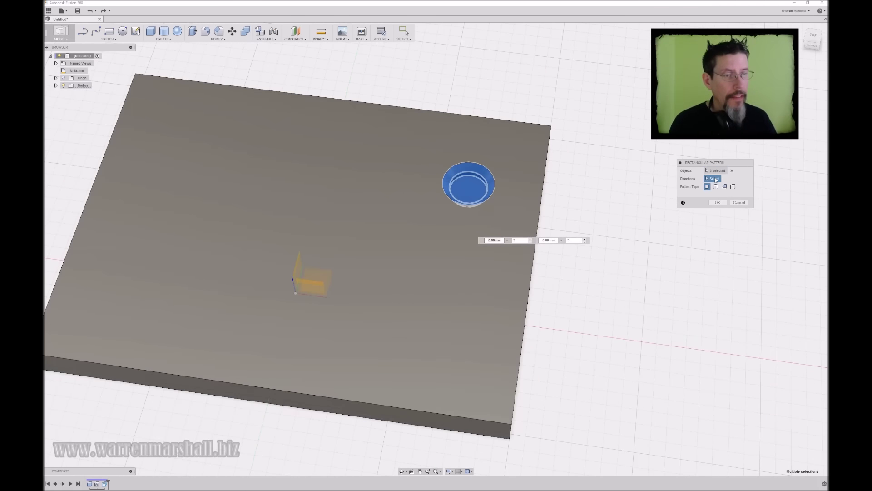
click(320, 296)
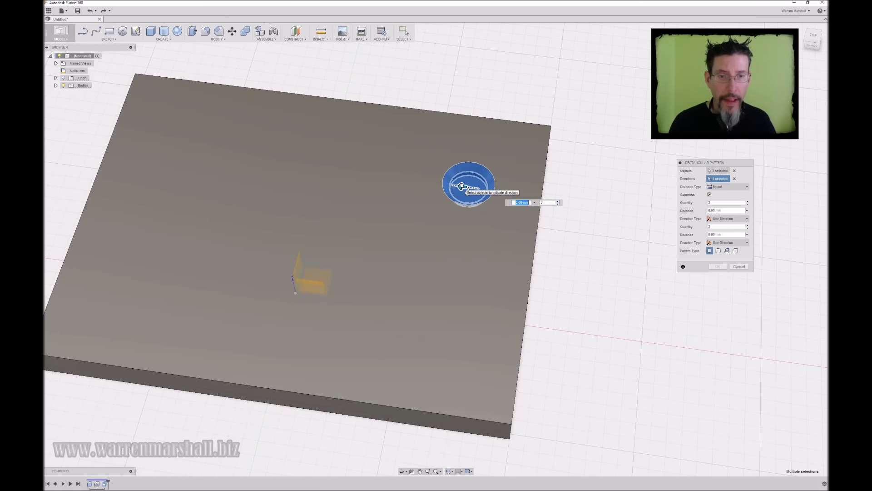
drag(461, 186, 176, 148)
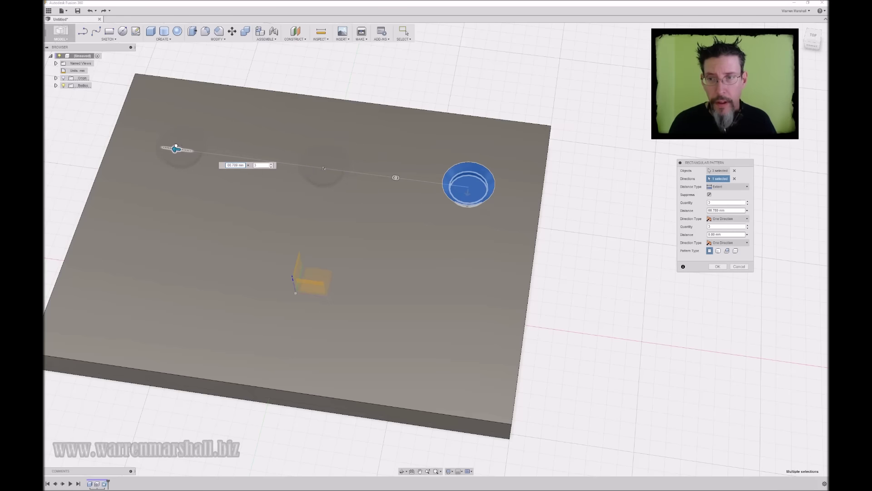
click(718, 267)
middle_drag(402, 184, 431, 165)
shift+middle_drag(576, 227, 473, 179)
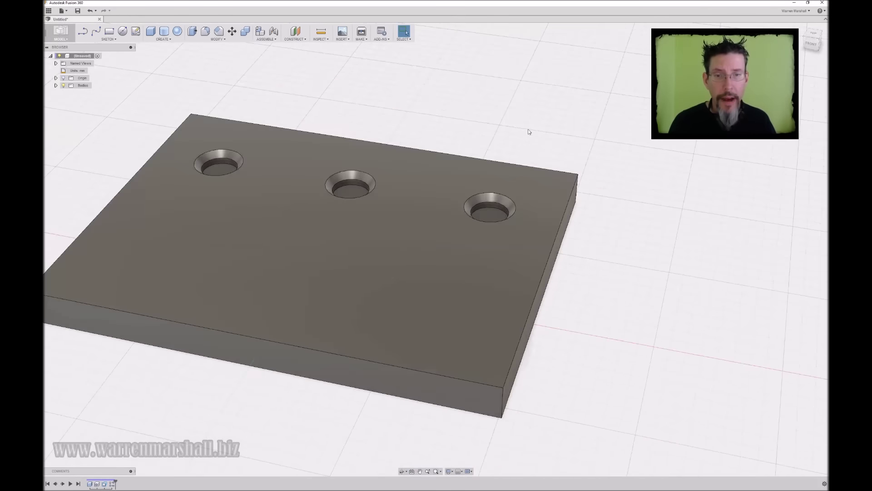
Trial-offset the centre hole's floor by -0.743 mm, then cancel it
shift+middle_drag(528, 132, 532, 100)
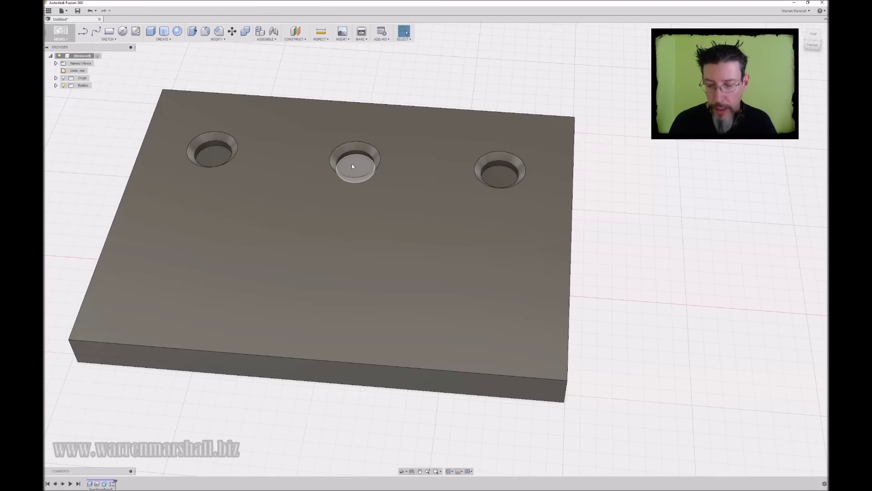
click(353, 167)
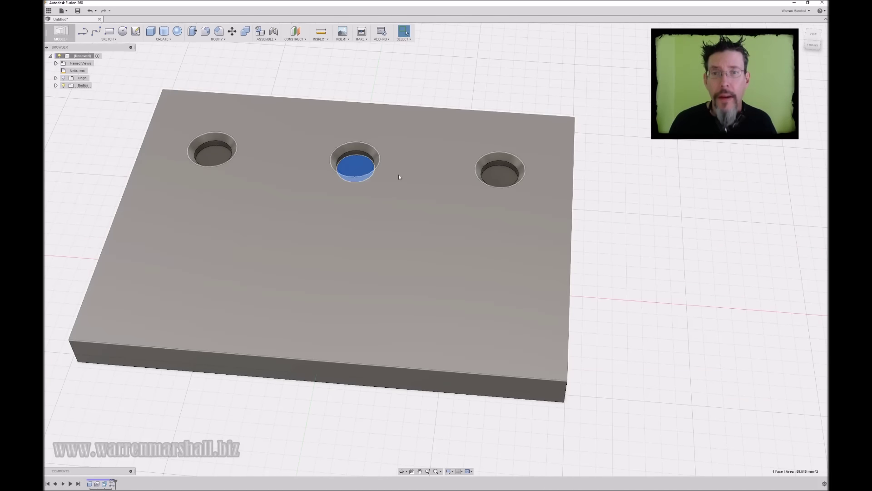
key(q)
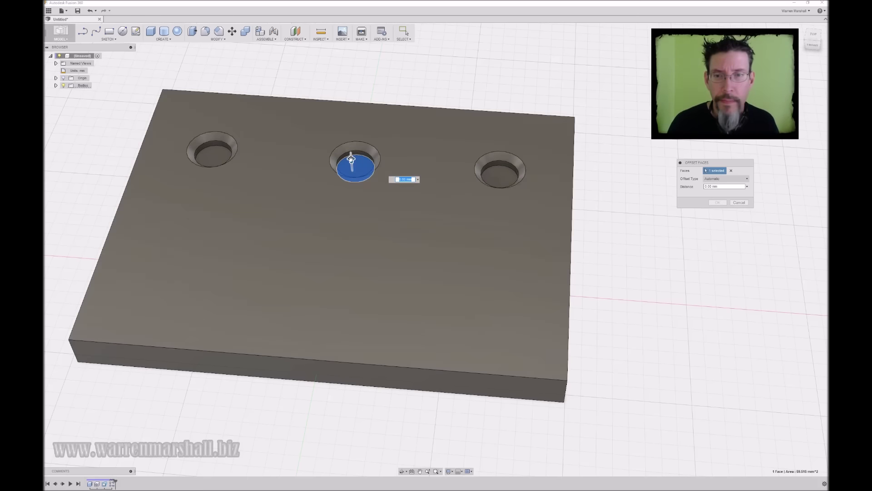
drag(352, 160, 352, 170)
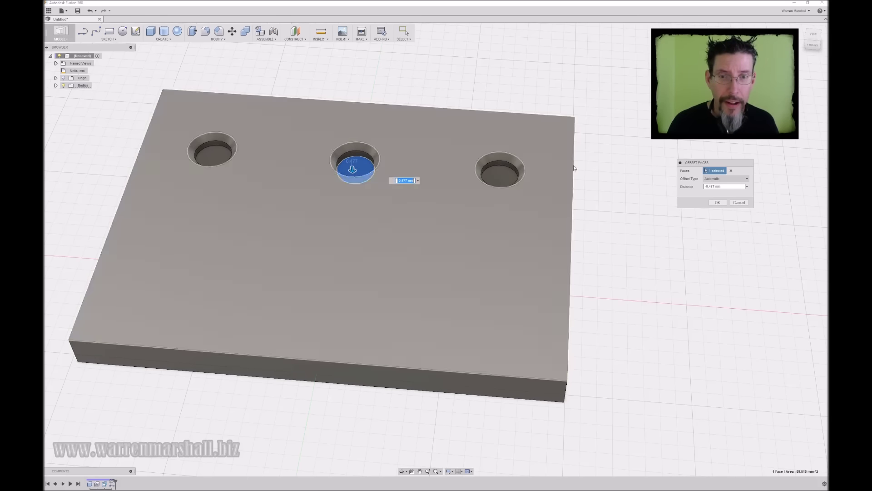
click(732, 203)
Begin an Offset Faces on the right hole's floor, dragging it deeper
middle_drag(534, 130, 493, 133)
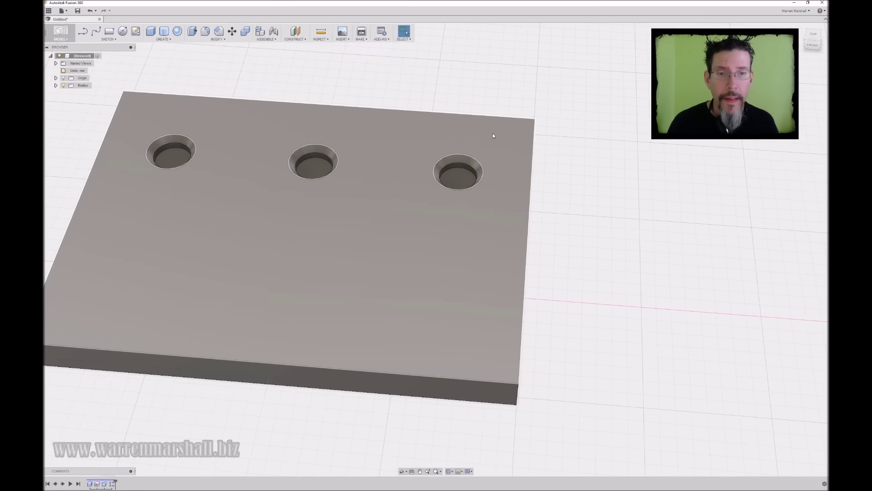
click(464, 175)
key(q)
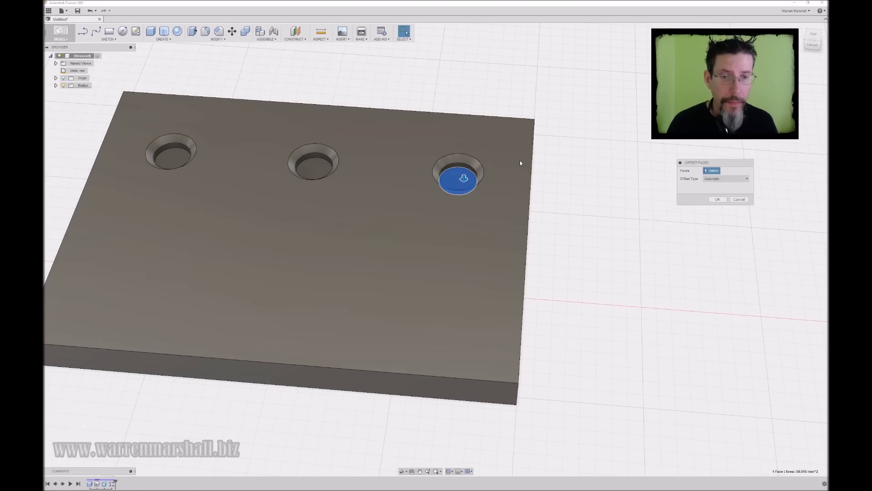
drag(465, 178, 463, 179)
middle_drag(554, 161, 592, 133)
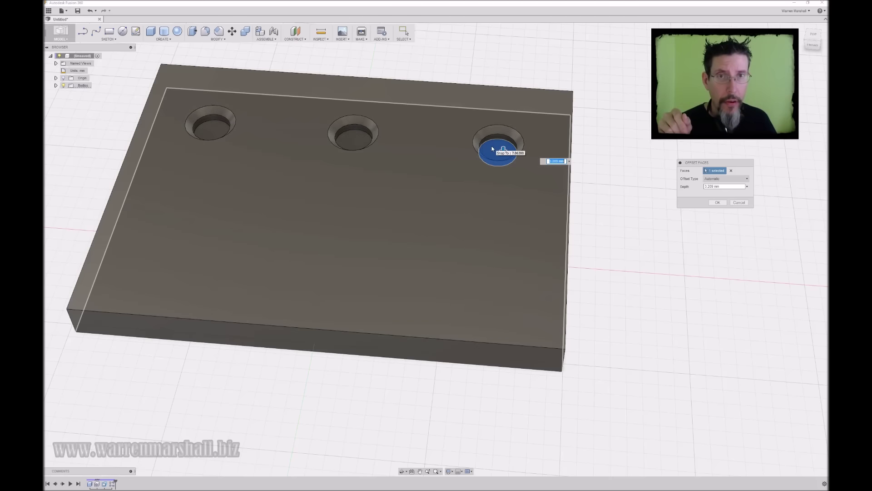
Offset the right hole's bottom face down through the plate, then back up to a shallow blind depth
drag(492, 149, 502, 169)
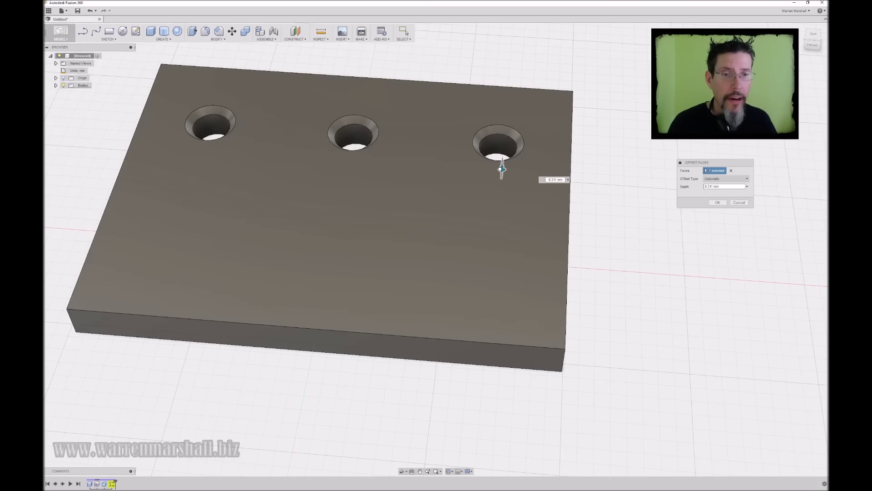
mouse_move(501, 169)
shift+middle_down()
mouse_move(546, 132)
mouse_move(500, 173)
shift+middle_up()
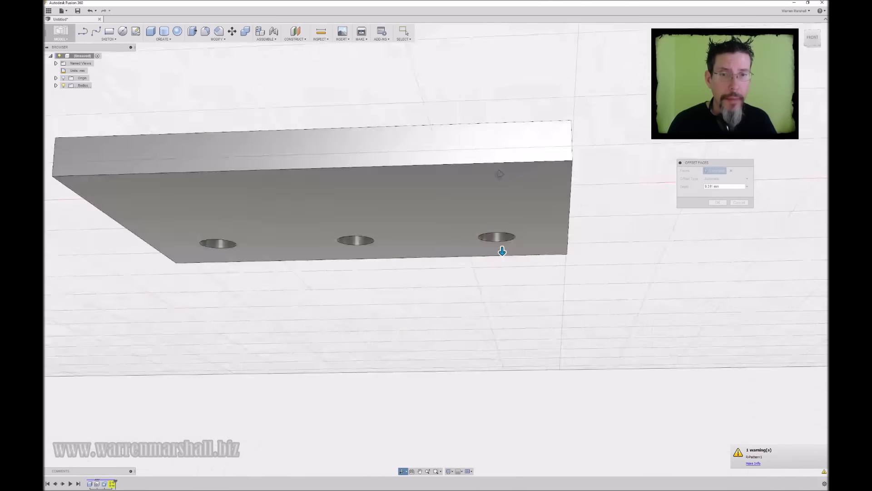
shift+middle_drag(503, 251, 503, 156)
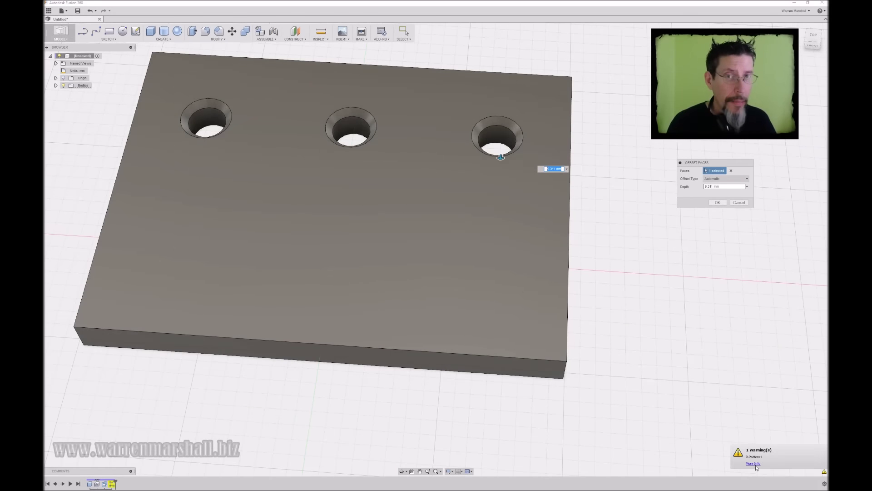
shift+middle_drag(457, 214, 452, 255)
shift+middle_drag(482, 200, 497, 191)
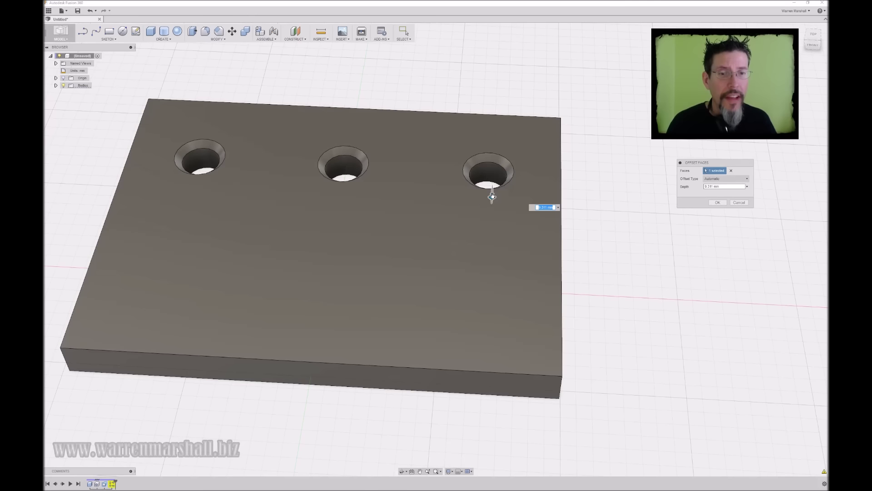
drag(492, 196, 493, 180)
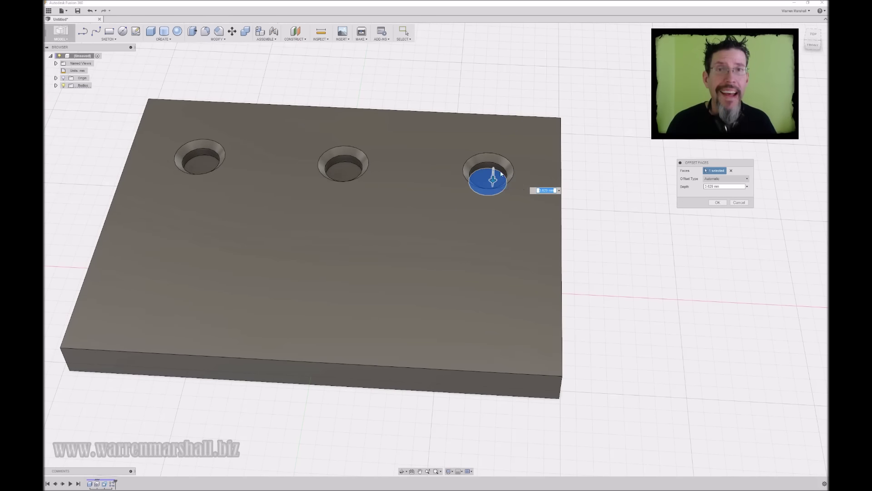
click(719, 203)
Select the middle hole's bottom face, then clear the selection
shift+middle_drag(721, 204, 468, 155)
click(450, 150)
key(Escape)
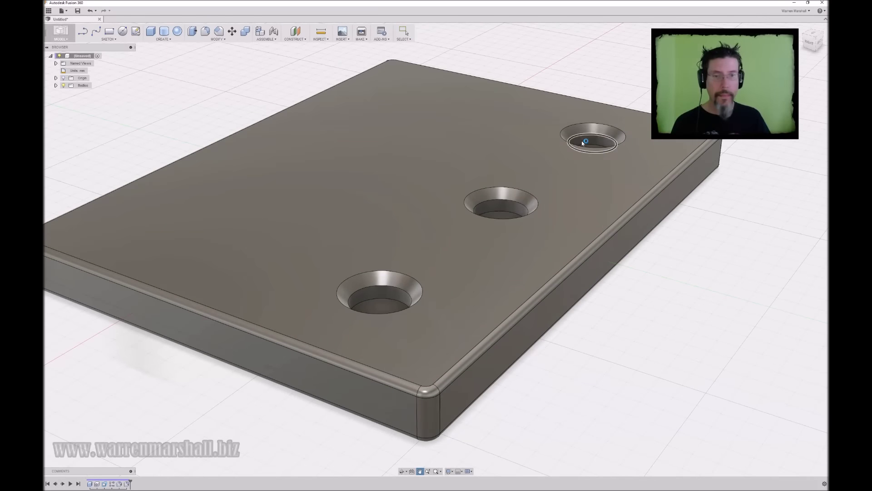
shift+middle_drag(583, 143, 575, 163)
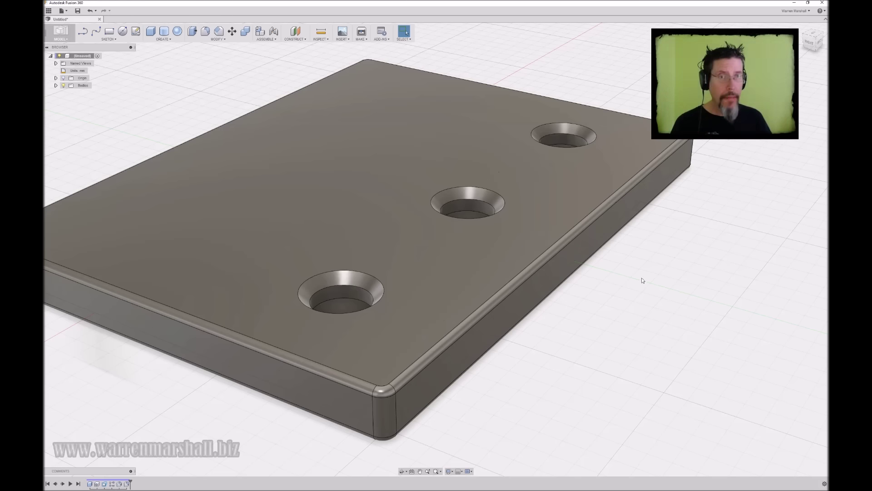
middle_drag(644, 278, 668, 255)
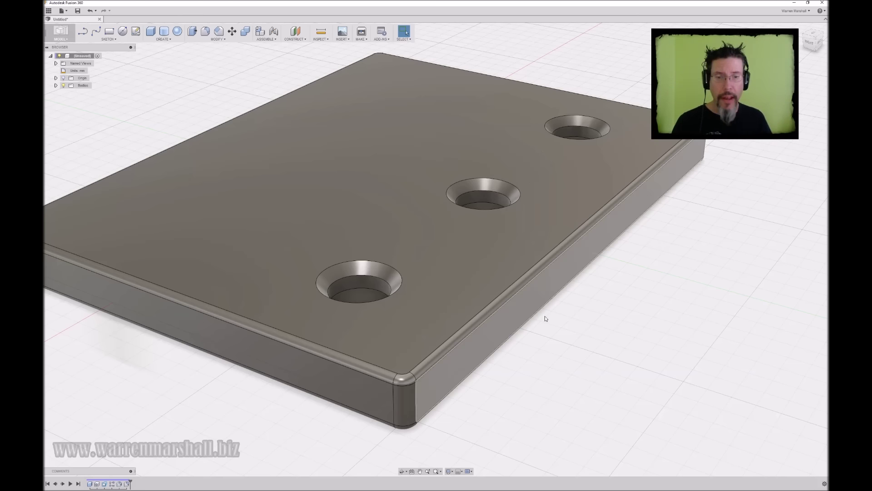
shift+middle_drag(546, 319, 565, 331)
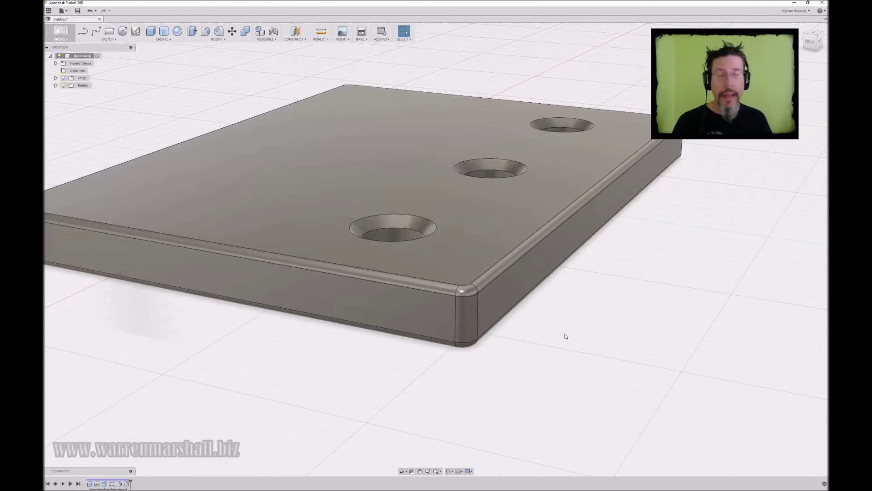
Delete the corner's top and vertical fillet faces, leaving a sharp vertical corner
click(466, 292)
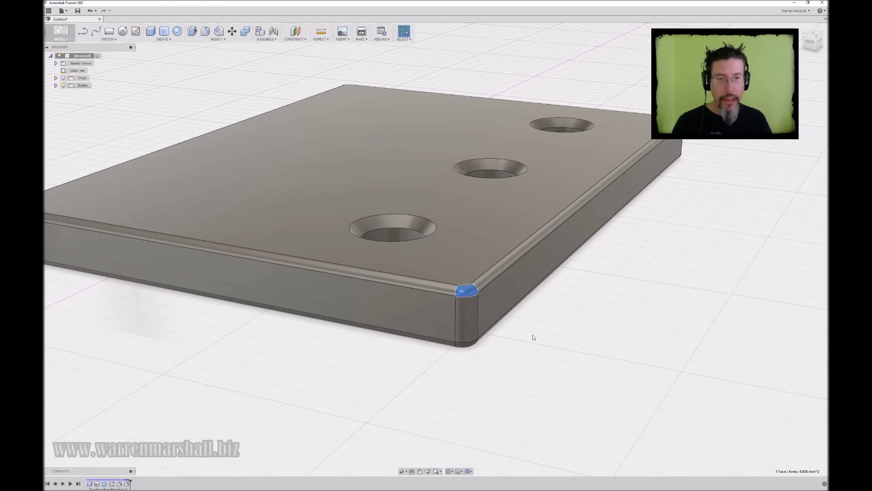
ctrl+click(465, 311)
shift+middle_drag(482, 317, 489, 224)
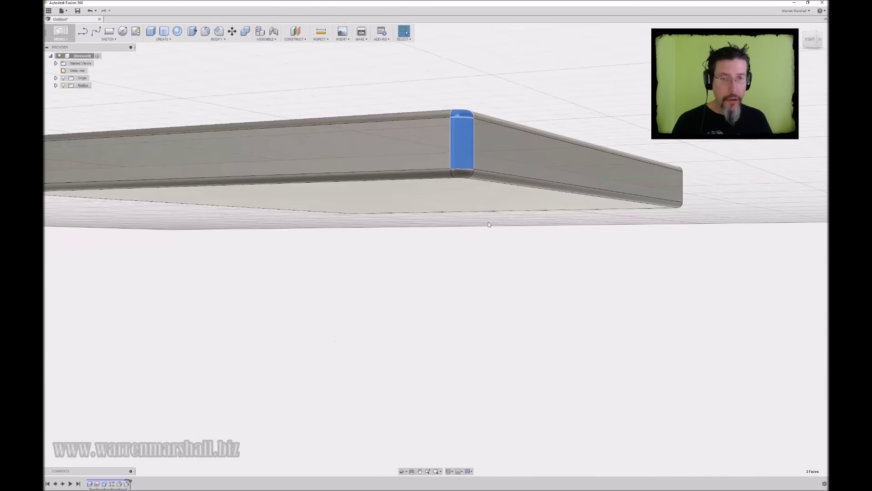
shift+middle_drag(456, 176, 521, 274)
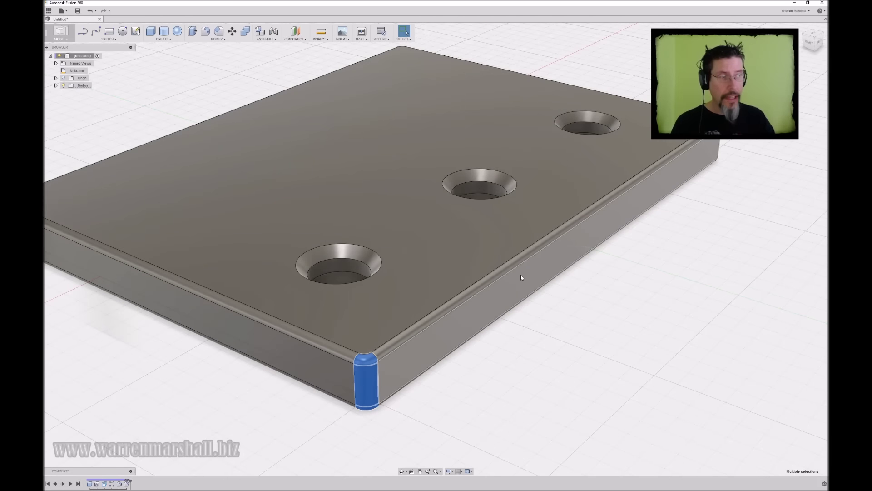
key(Delete)
shift+middle_drag(521, 274, 402, 329)
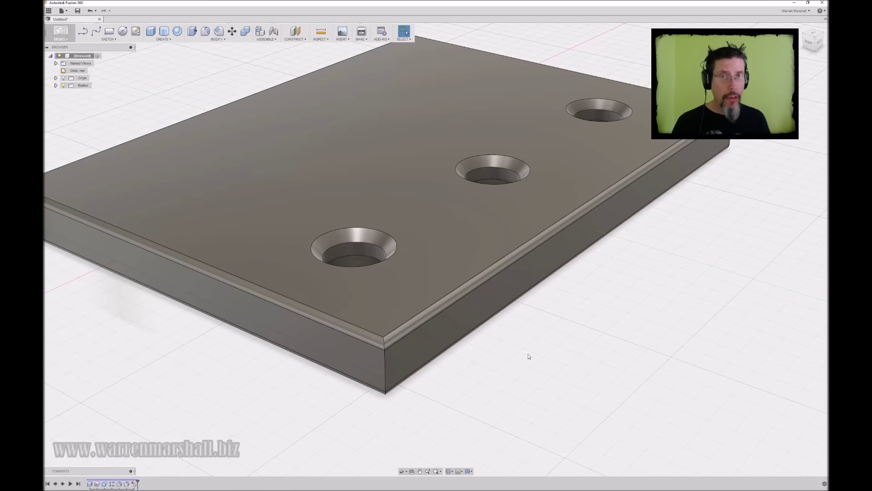
shift+middle_drag(525, 357, 546, 350)
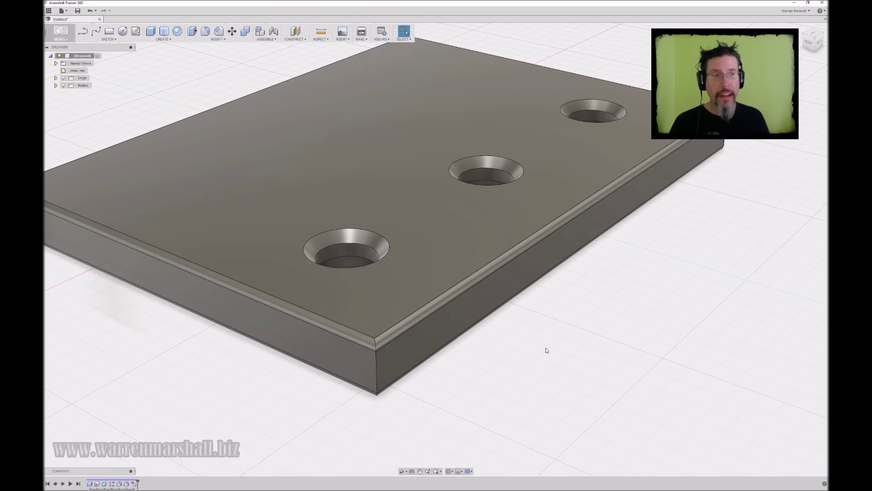
Edit the 2 mm corner fillet in the timeline to remove the front corner edge from it
shift+middle_drag(547, 350, 552, 298)
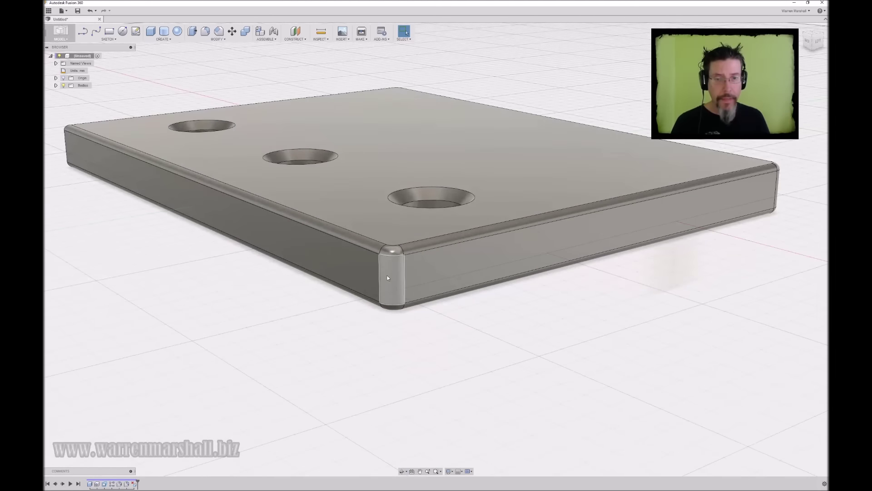
click(388, 278)
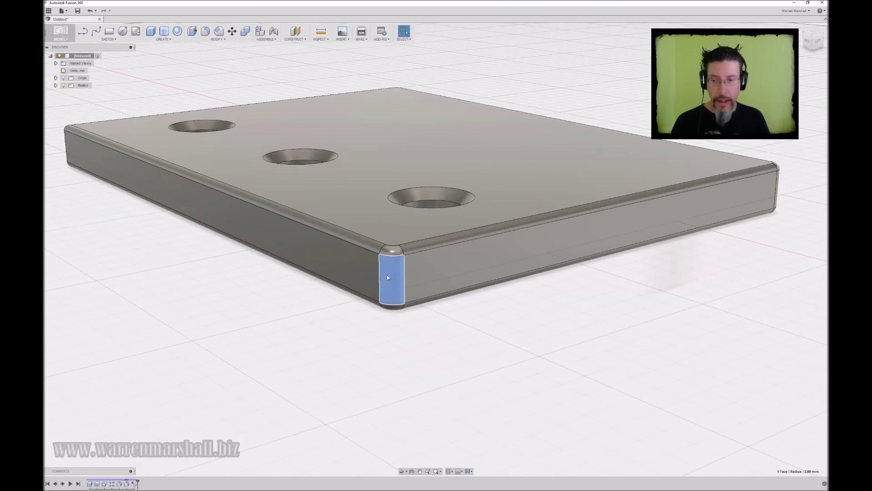
double_click(127, 483)
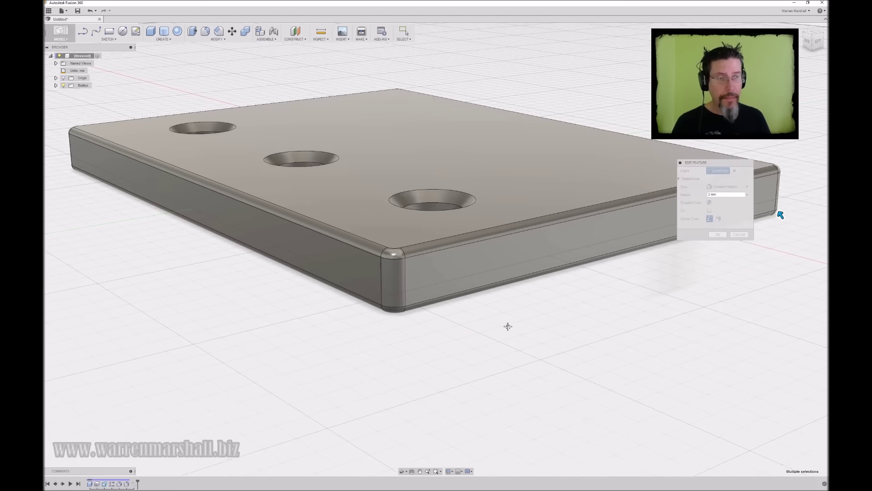
shift+middle_drag(508, 325, 444, 292)
click(397, 277)
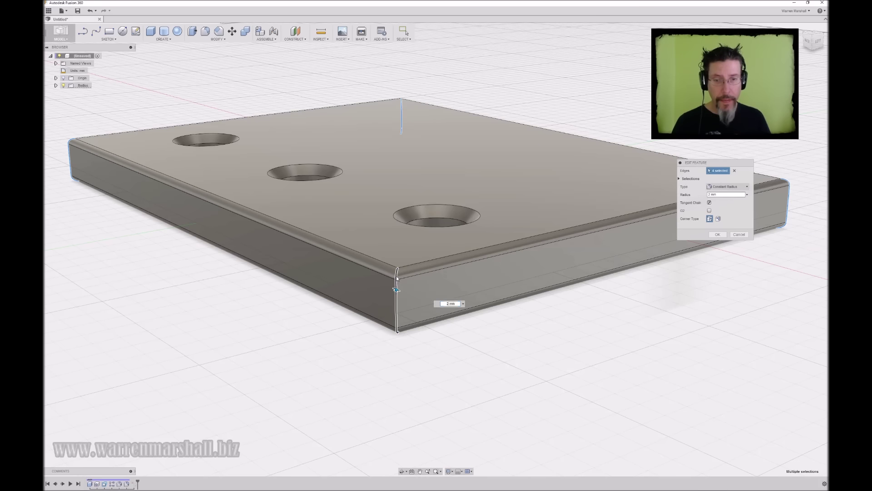
click(396, 286)
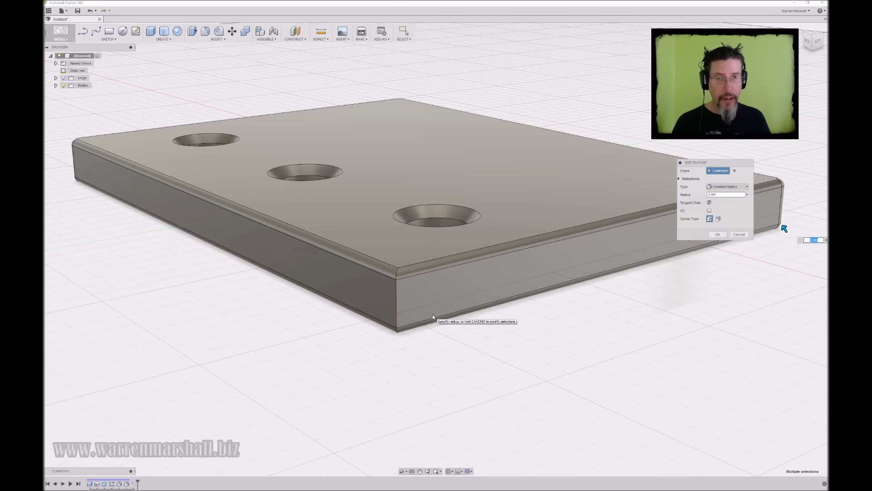
mouse_move(621, 291)
shift+middle_down()
mouse_move(584, 301)
mouse_move(612, 303)
shift+middle_up()
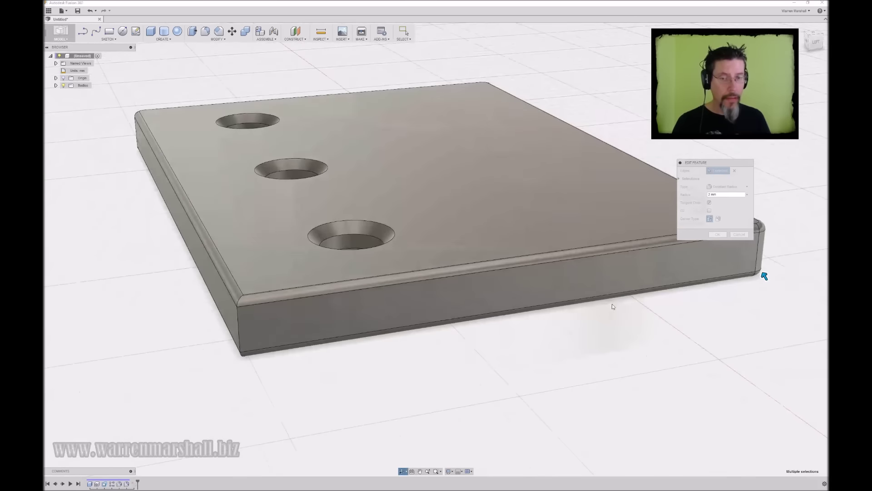
click(719, 236)
shift+middle_drag(381, 228, 508, 249)
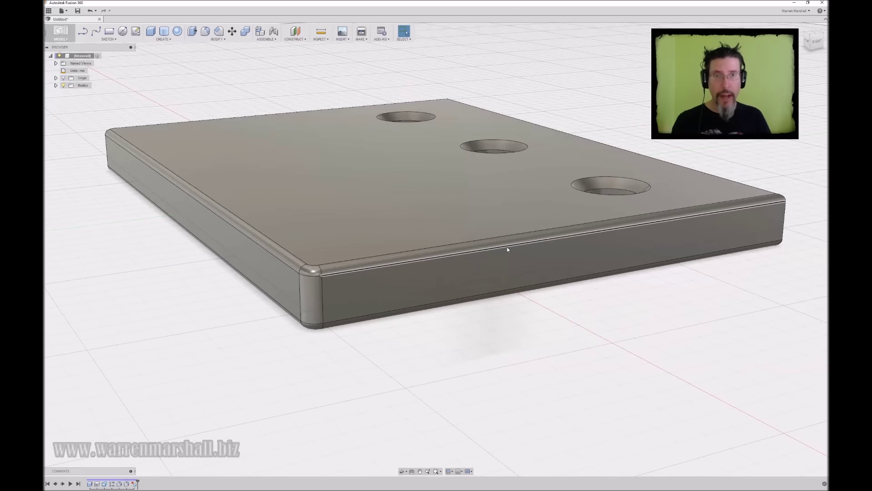
shift+middle_drag(522, 78, 593, 269)
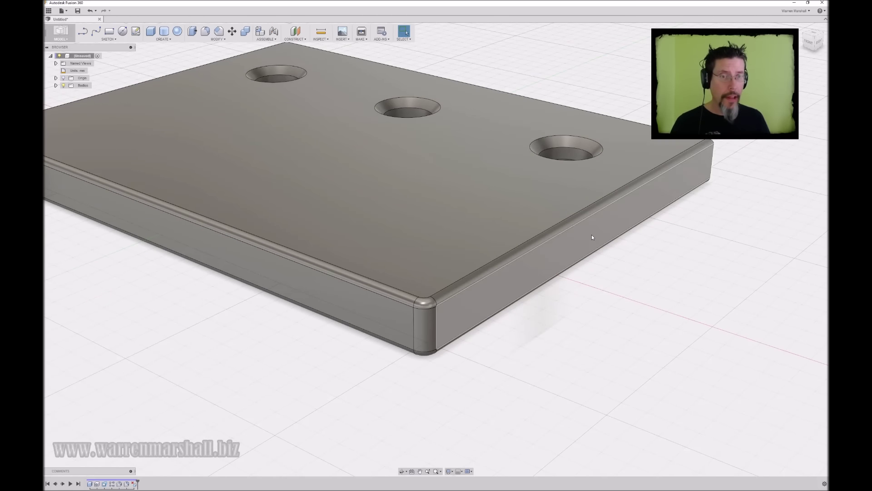
shift+middle_drag(592, 237, 619, 278)
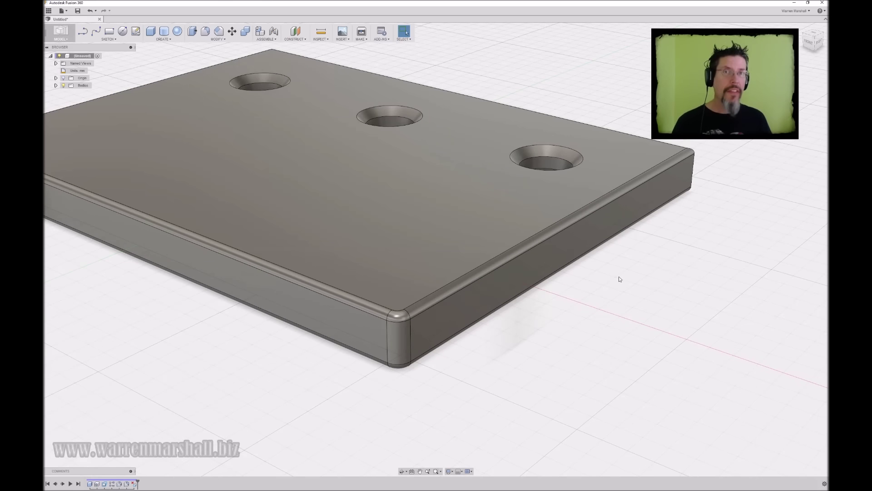
shift+middle_drag(619, 277, 602, 260)
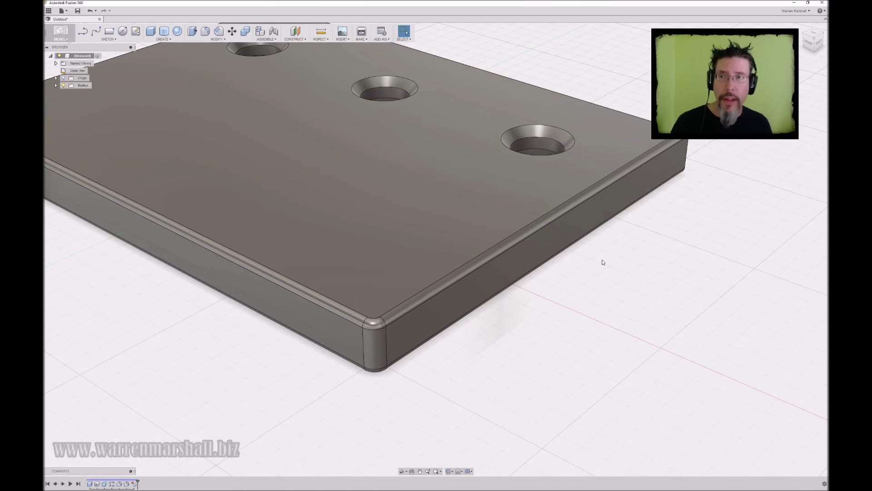
middle_drag(581, 292, 471, 175)
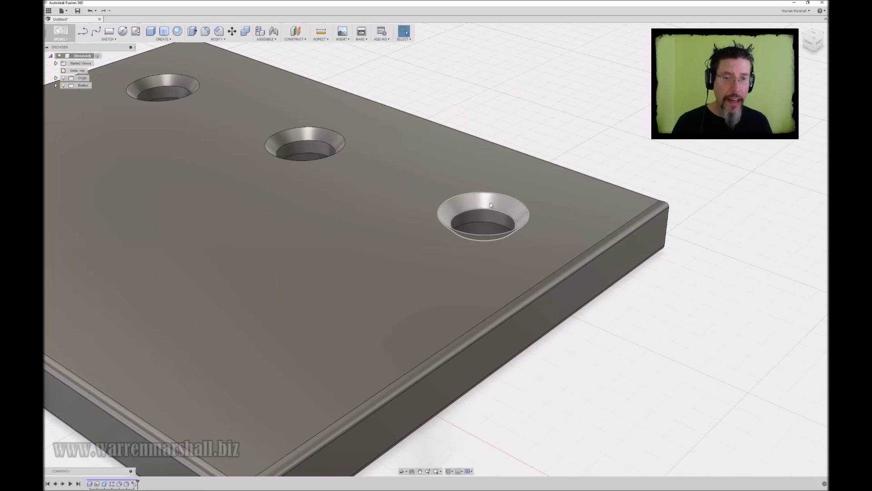
Offset the right hole's countersink face to -0.57 mm, then select the rounded front corner face
click(482, 200)
middle_drag(563, 132, 532, 143)
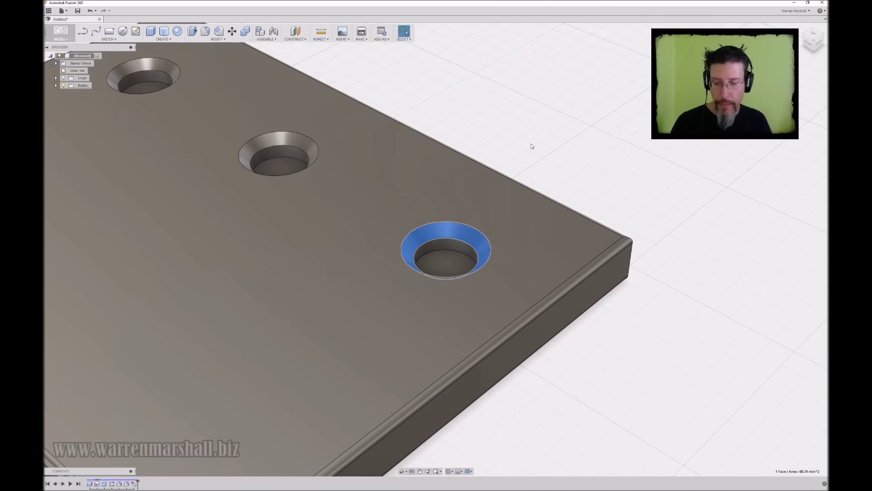
key(q)
shift+middle_drag(443, 229, 484, 207)
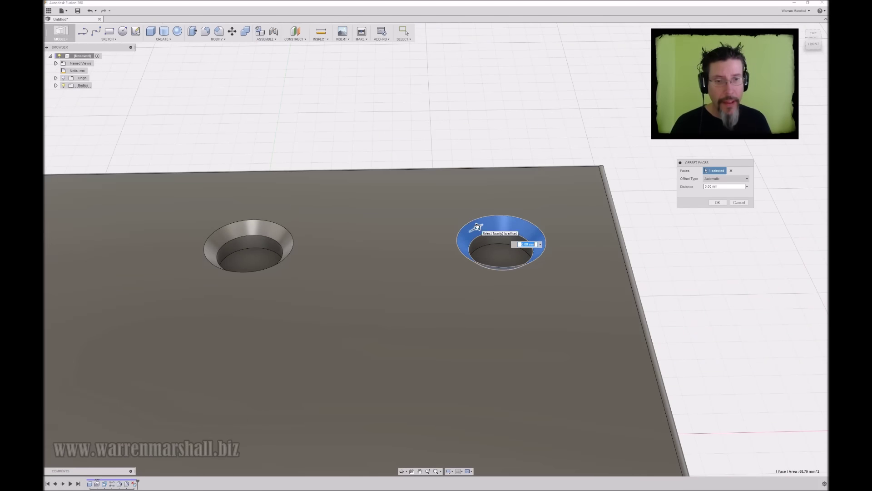
drag(477, 226, 476, 227)
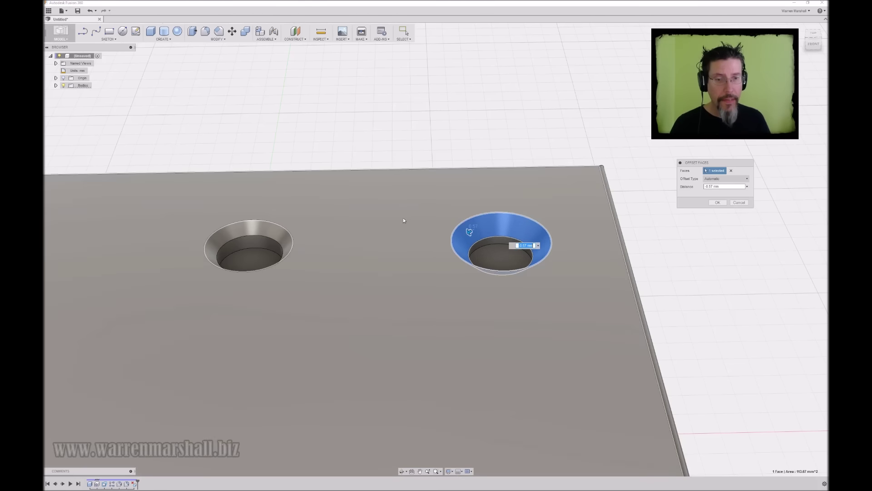
middle_drag(403, 219, 392, 199)
middle_drag(482, 186, 602, 187)
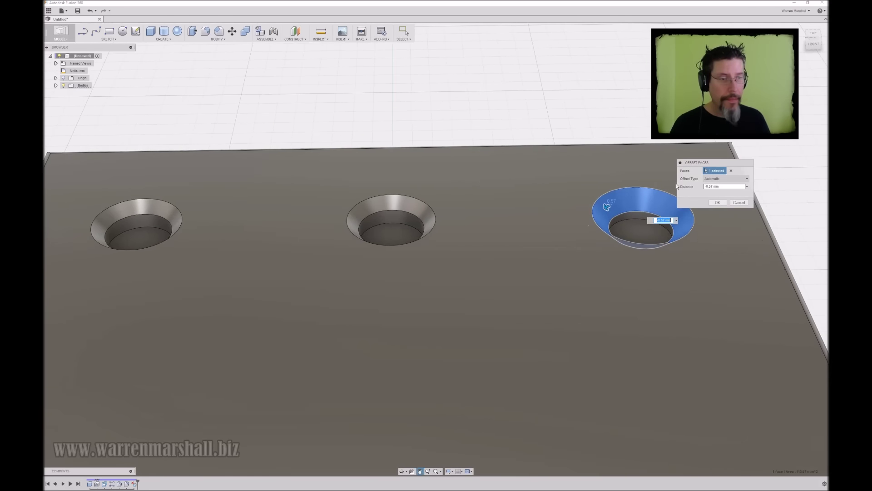
click(718, 202)
shift+middle_drag(702, 226, 477, 189)
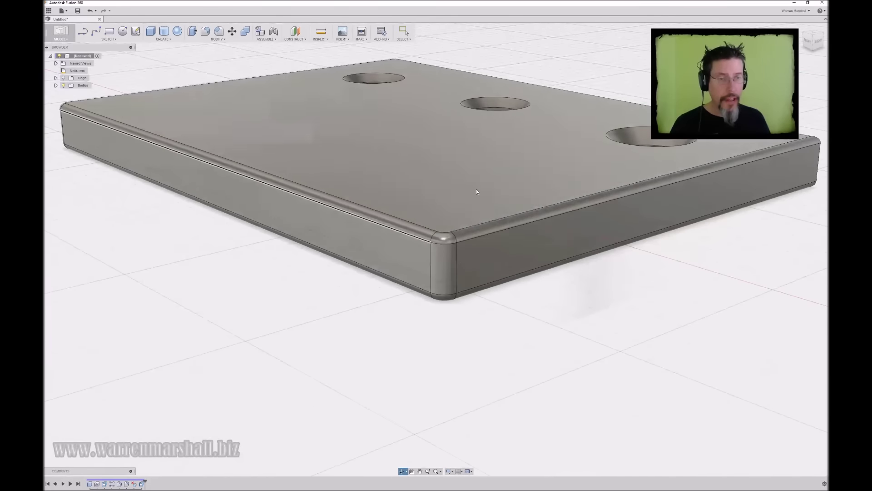
click(449, 274)
Offset the front corner fillet face to enlarge its radius to about 10.5 mm
shift+middle_drag(449, 274, 520, 334)
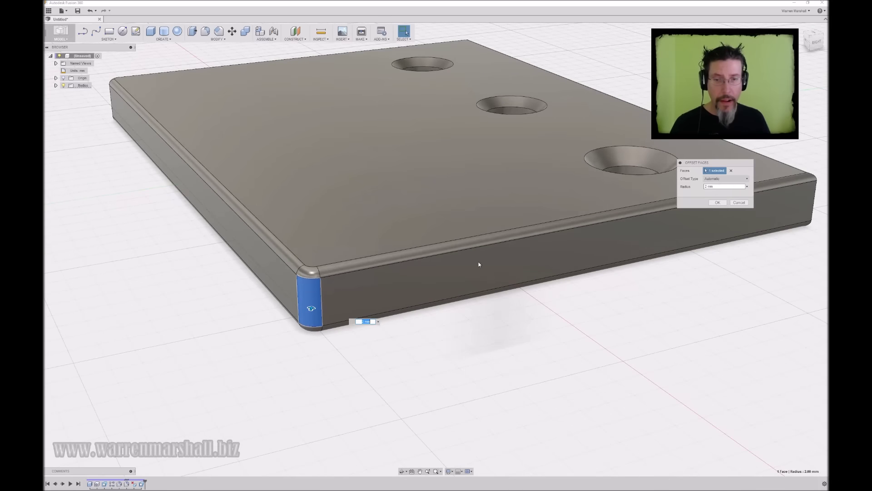
key(q)
drag(312, 309, 351, 303)
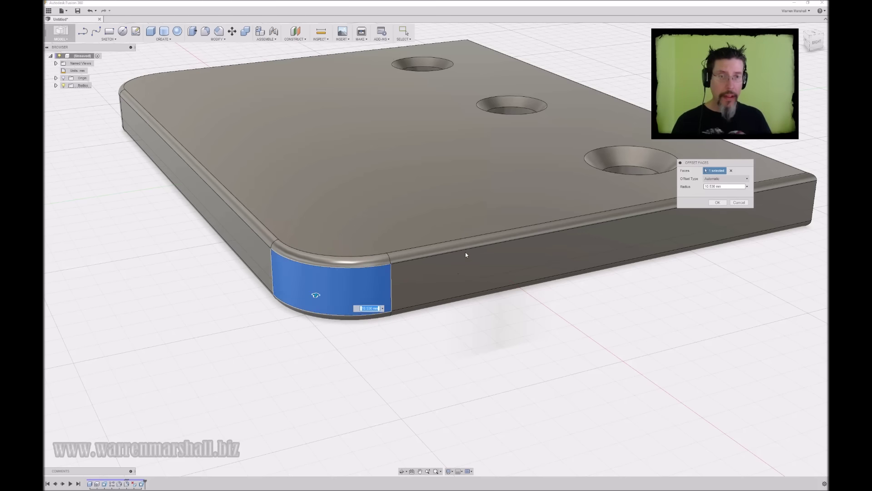
shift+middle_drag(465, 252, 471, 258)
scroll(471, 258, down, 2)
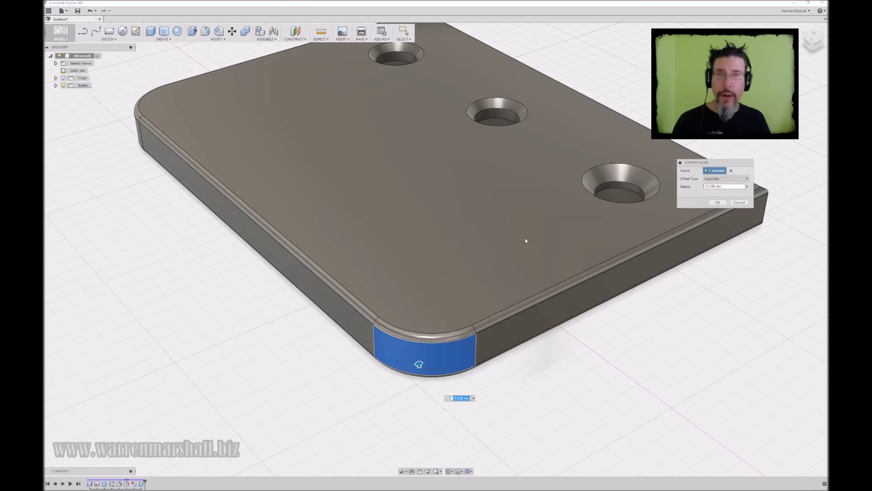
click(718, 203)
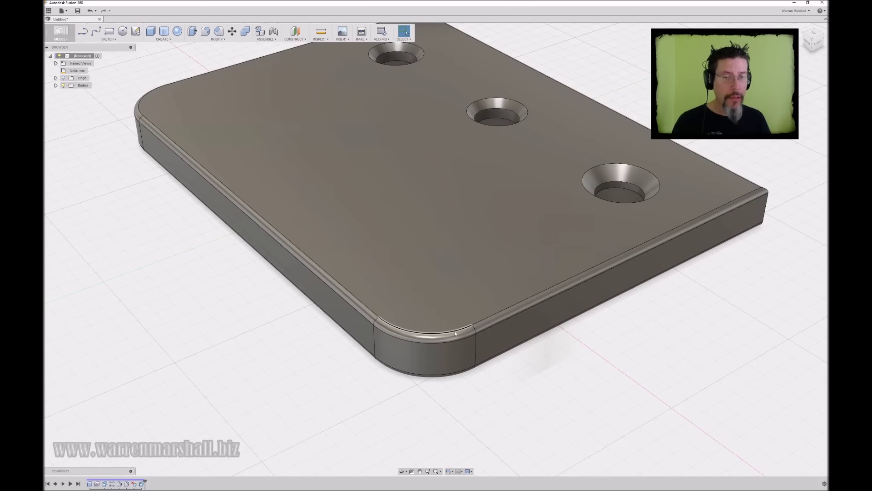
Drag the front top fillet toward 11.8 mm, back out of the change, and view from the front
click(451, 334)
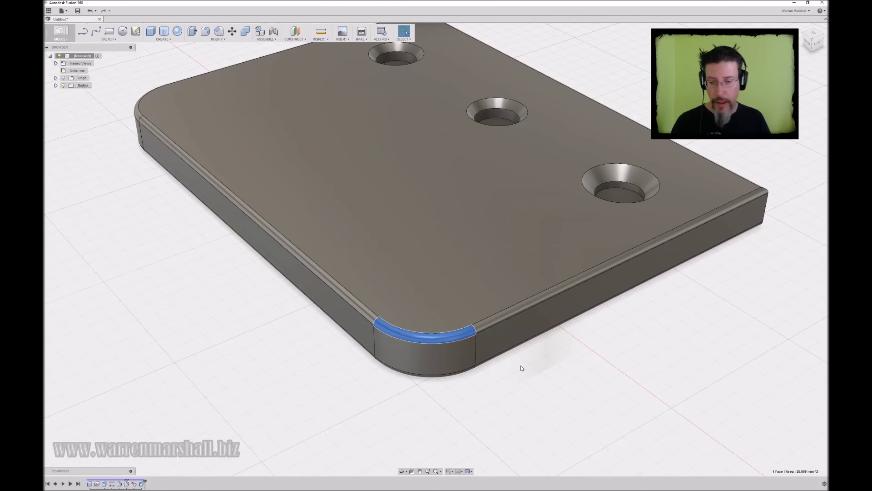
key(q)
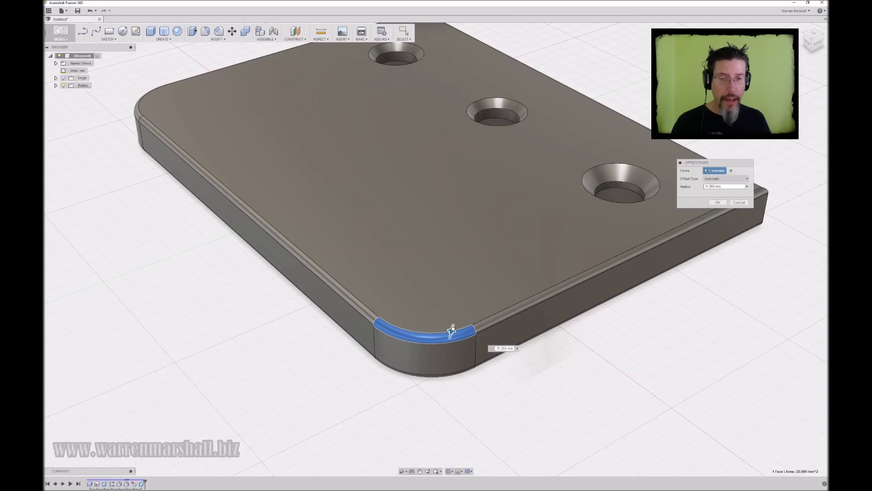
drag(451, 331, 427, 333)
click(717, 202)
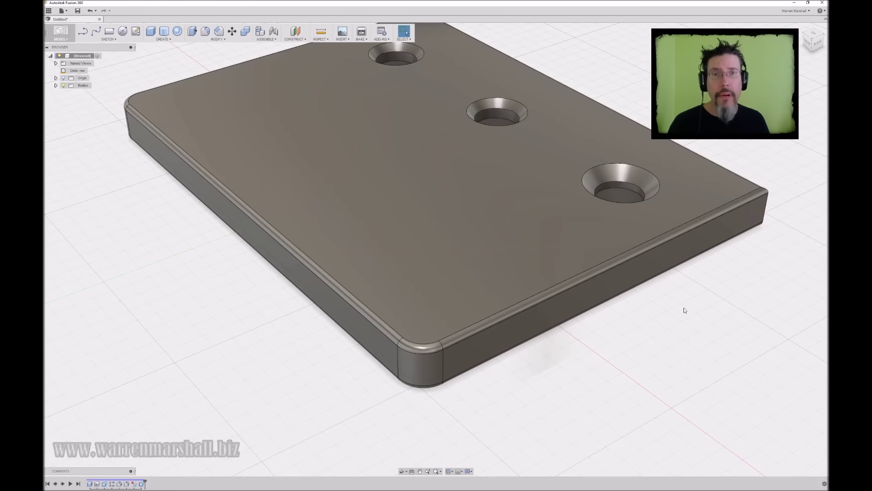
shift+middle_drag(446, 190, 418, 222)
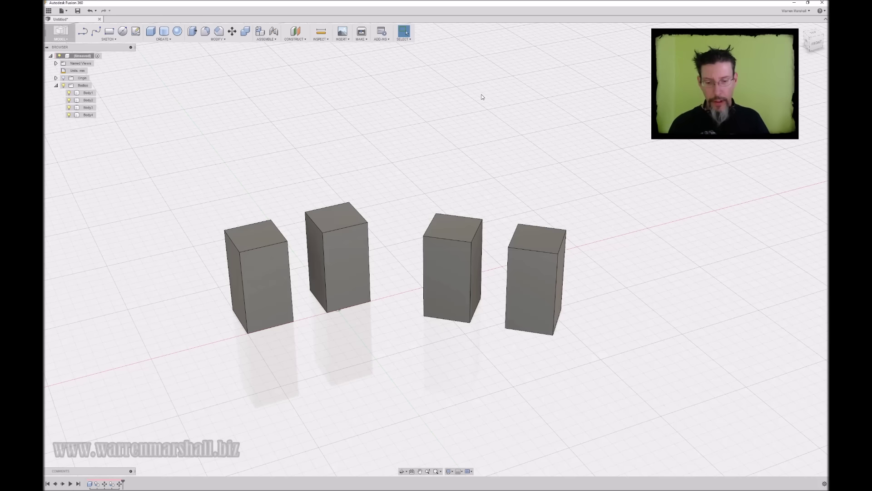
Pan the view of the four upright boxes and start the Move command with M
middle_drag(473, 106, 474, 117)
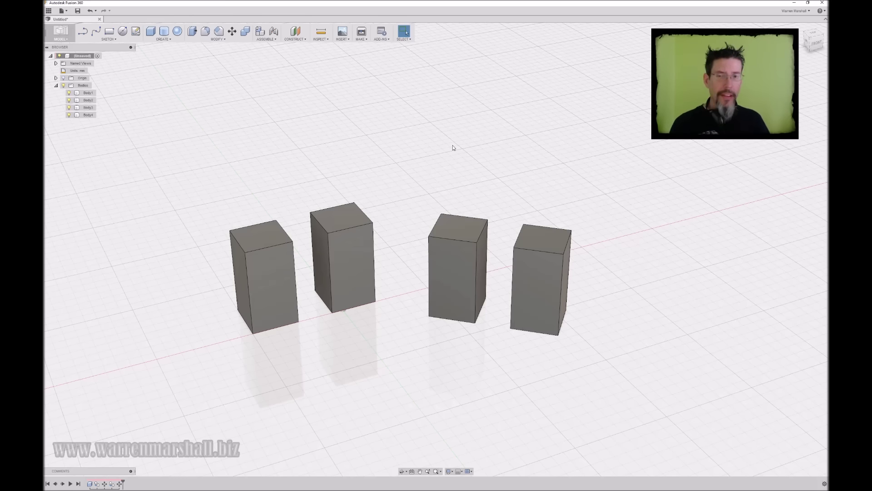
middle_drag(453, 146, 461, 130)
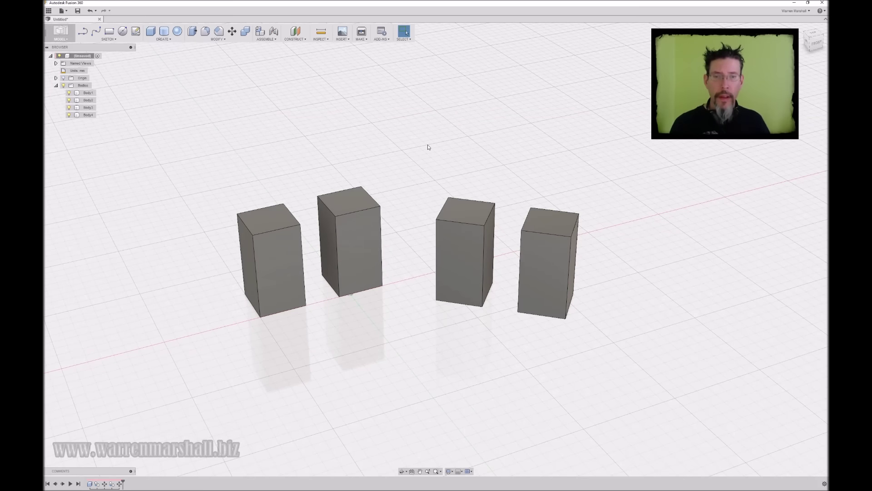
key(m)
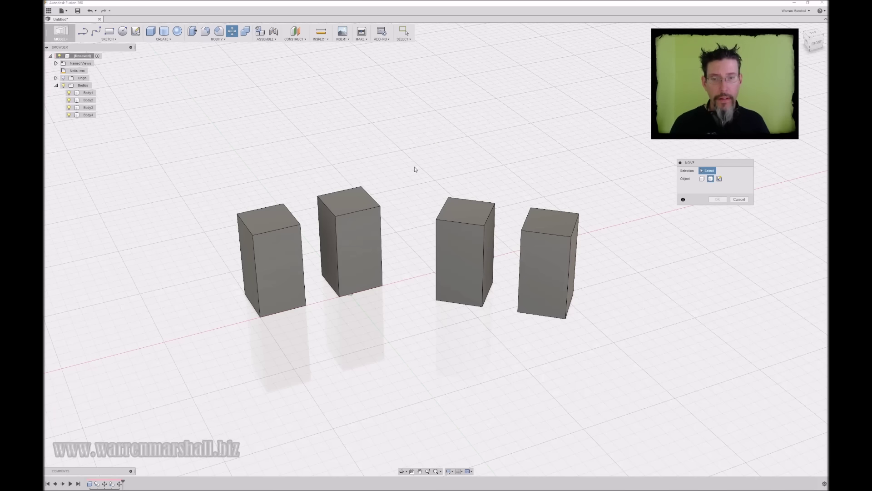
Select Body2 and slide it left along Y until it snaps flush against Body1
click(379, 209)
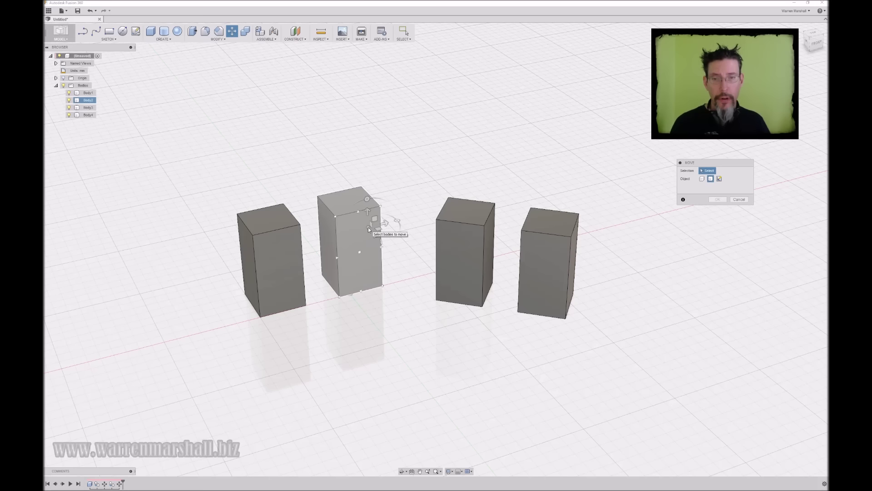
mouse_move(361, 214)
mouse_down()
mouse_move(340, 216)
mouse_move(350, 247)
mouse_move(381, 250)
mouse_move(355, 212)
mouse_up()
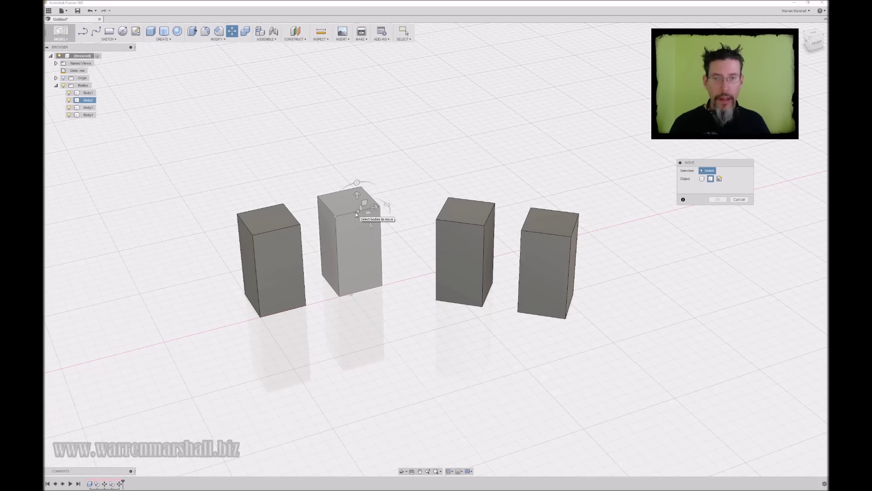
drag(356, 211, 337, 216)
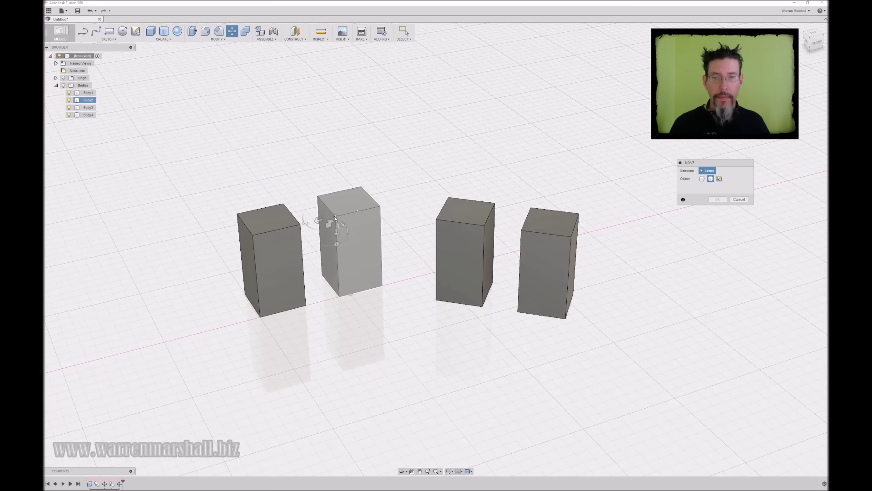
click(325, 206)
click(325, 206)
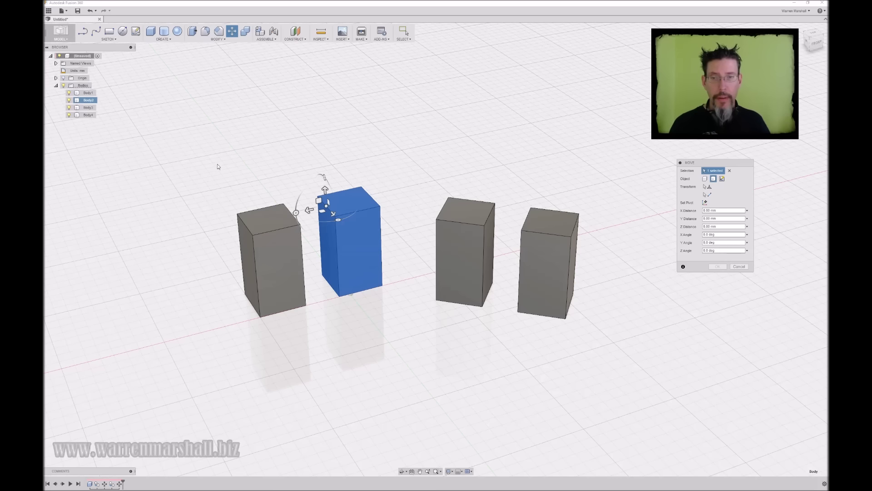
drag(308, 210, 316, 178)
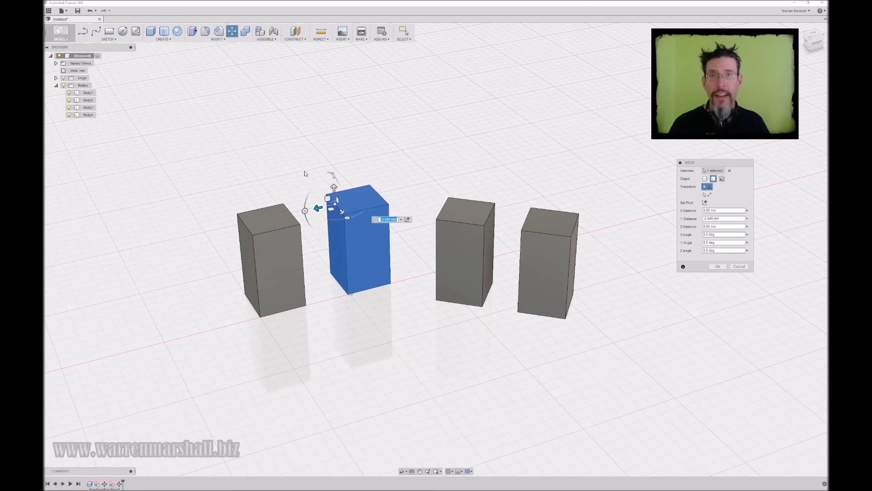
scroll(293, 200, up, 4)
shift+middle_drag(322, 186, 345, 180)
drag(401, 162, 354, 174)
shift+middle_drag(438, 227, 459, 220)
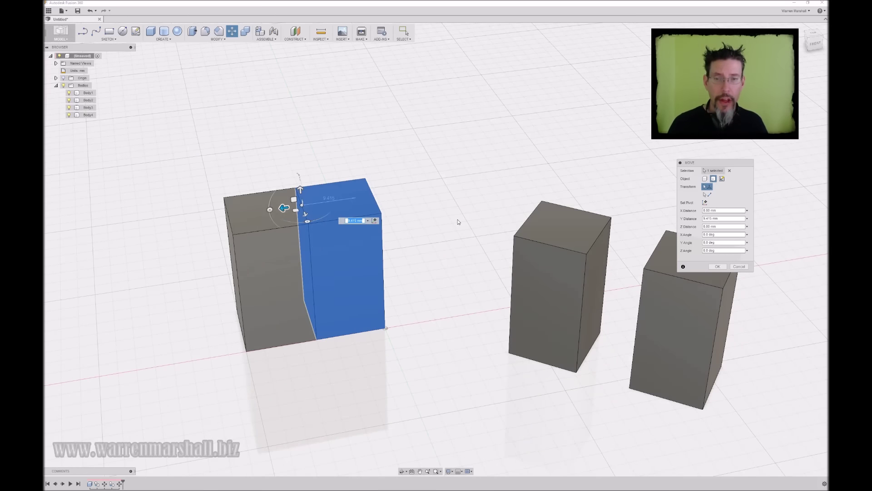
click(719, 267)
middle_drag(452, 167, 444, 148)
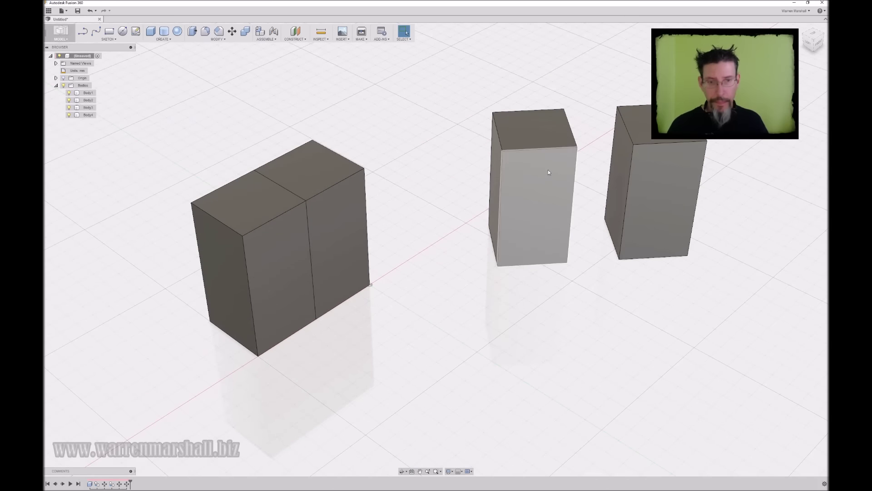
Select the third box's top face and start a Move, then cancel it
click(535, 143)
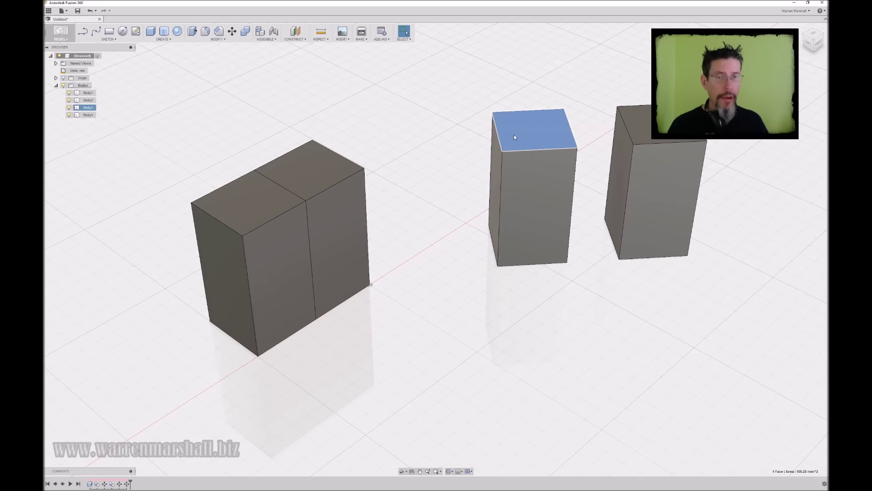
key(m)
middle_drag(582, 184, 571, 195)
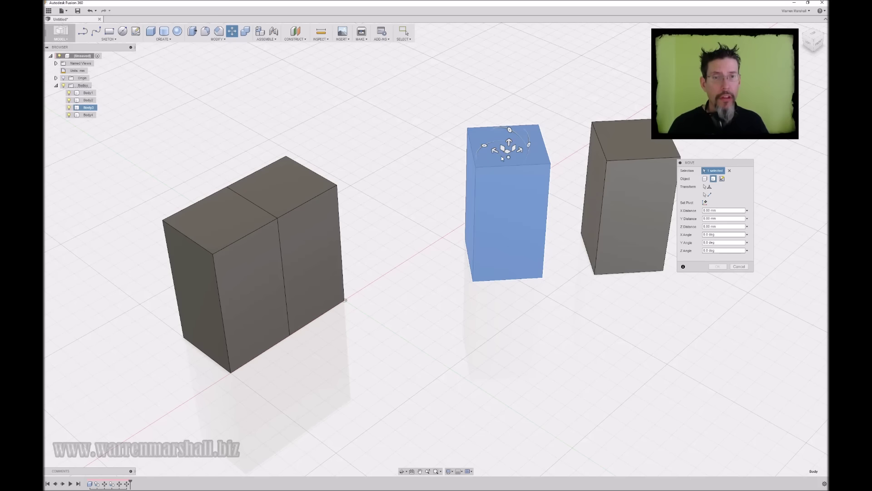
middle_drag(448, 170, 421, 162)
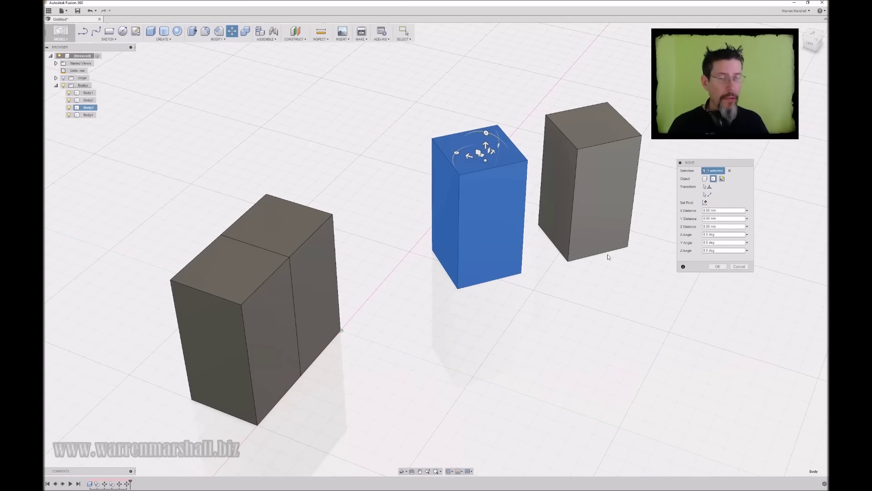
key(Escape)
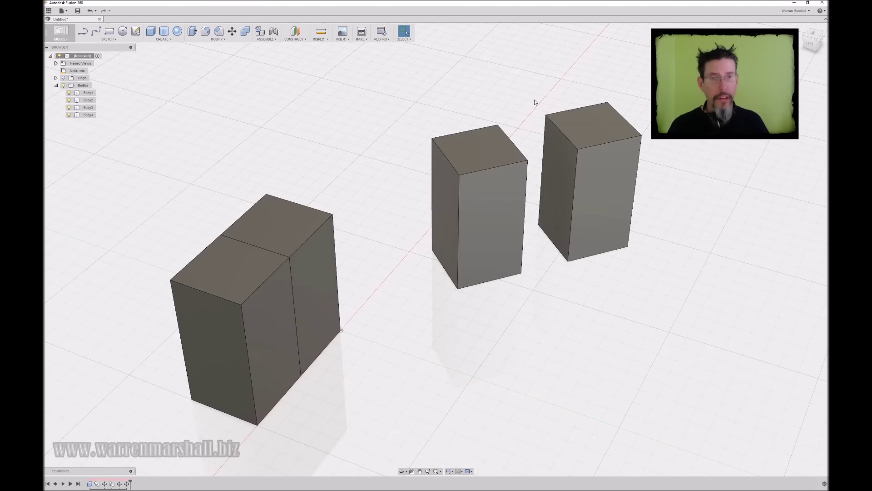
Start moving the middle box and relocate the move handle to its near corner, then exit
key(m)
click(503, 146)
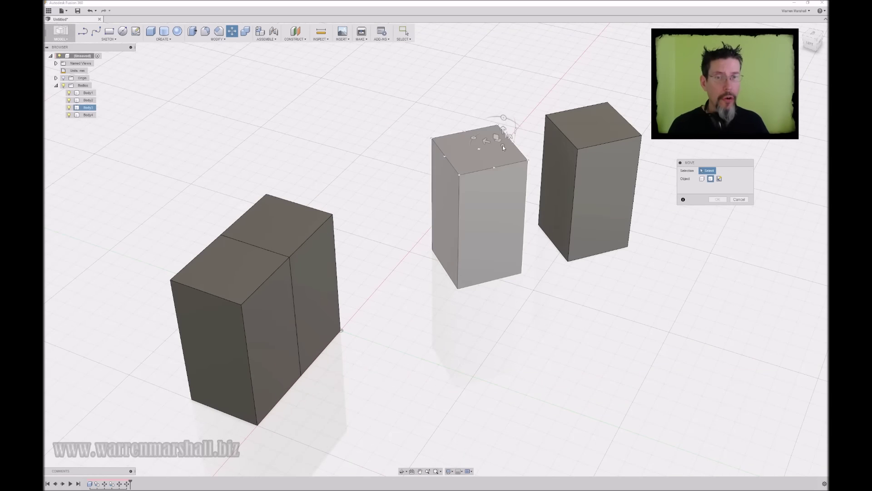
drag(503, 145, 446, 157)
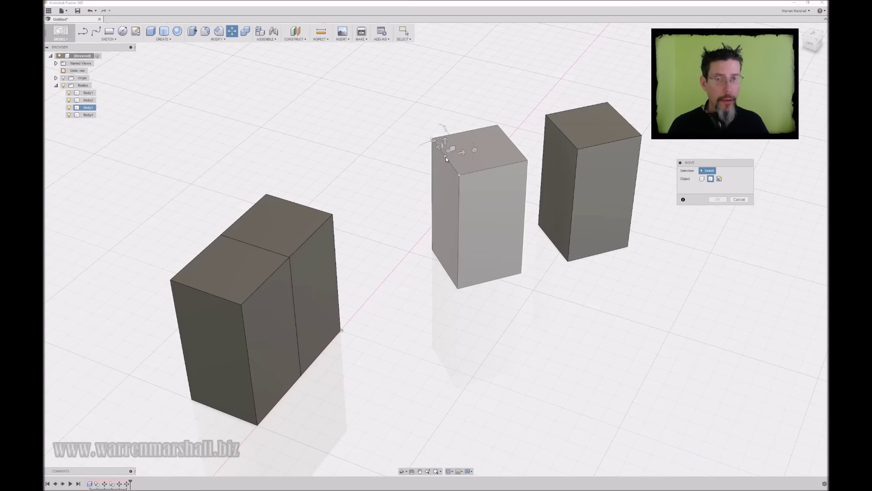
key(Escape)
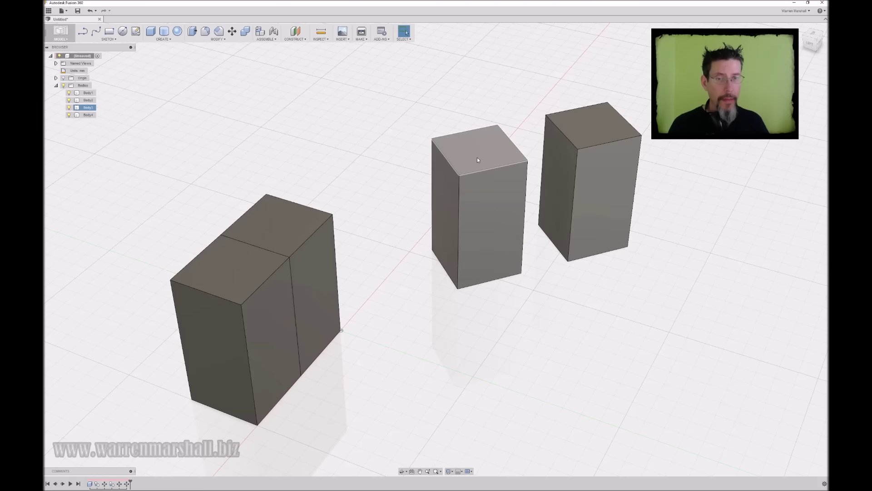
Select the middle box and start moving it as a whole body, viewed from above
click(477, 159)
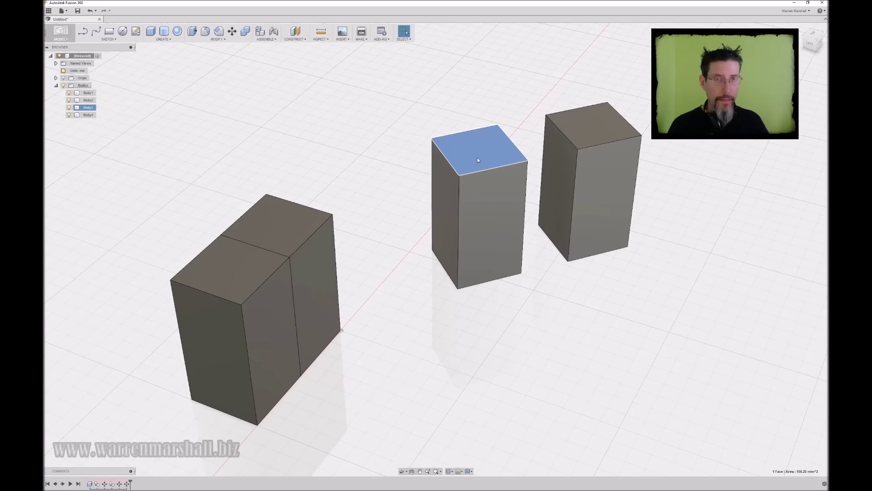
key(m)
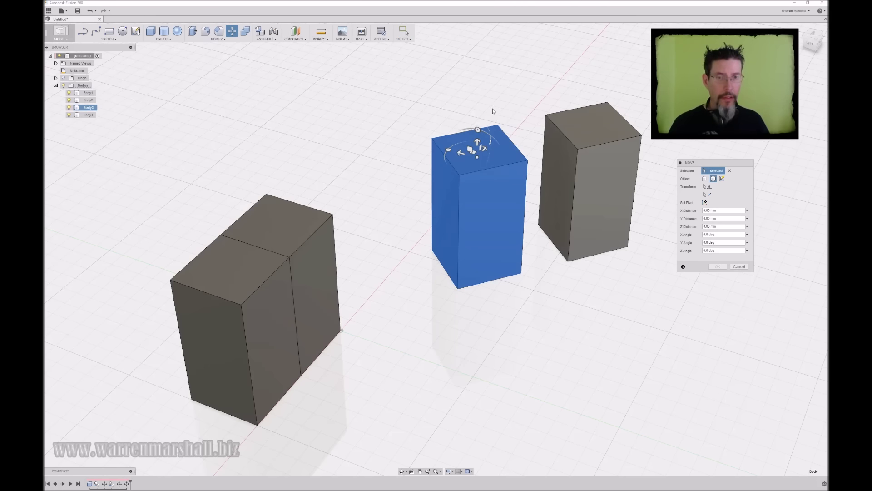
mouse_move(518, 121)
shift+middle_down()
mouse_move(504, 131)
mouse_move(503, 114)
mouse_move(529, 112)
mouse_move(523, 95)
mouse_move(514, 114)
shift+middle_up()
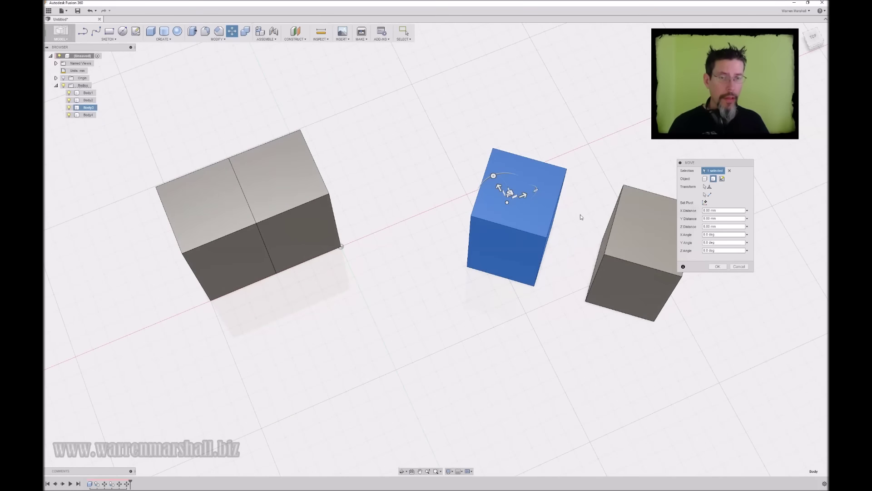
shift+middle_drag(568, 196, 528, 143)
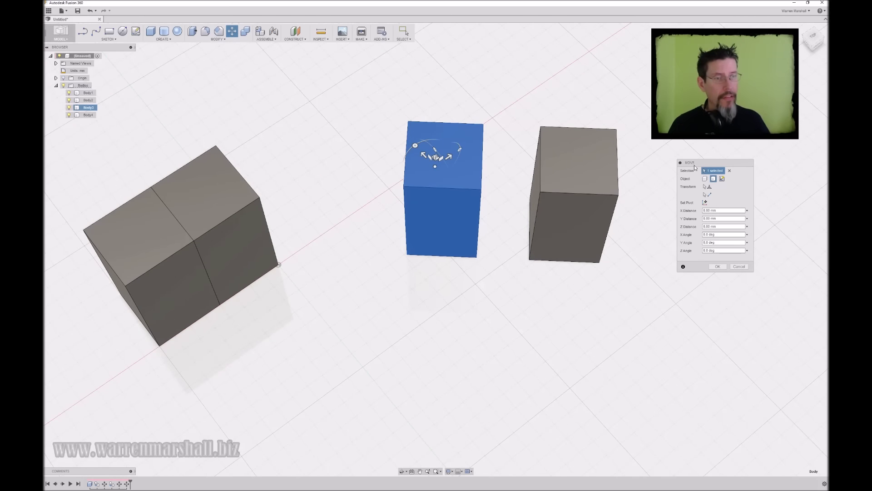
drag(703, 164, 699, 170)
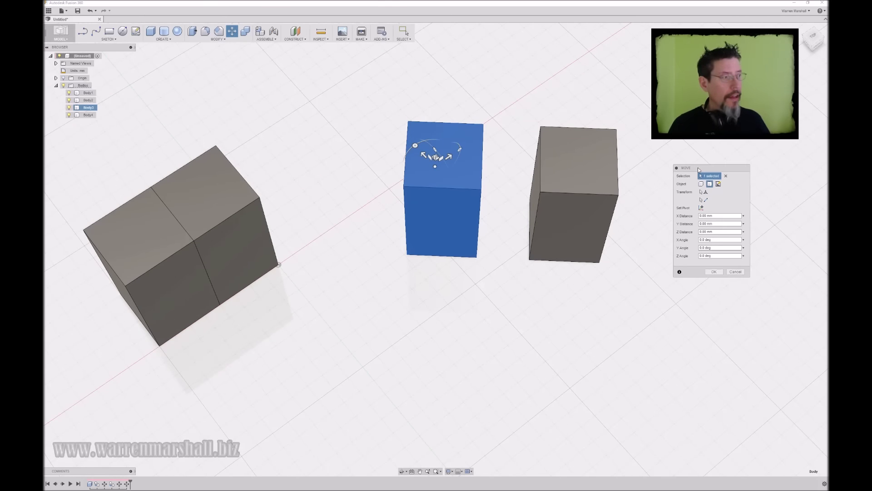
Set the Move pivot on the middle box's top front edge and slide the box left along X
click(702, 208)
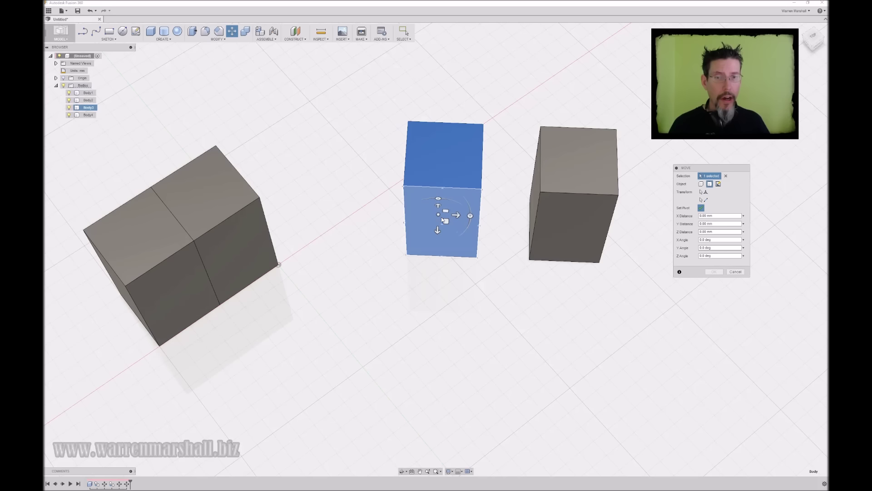
click(442, 189)
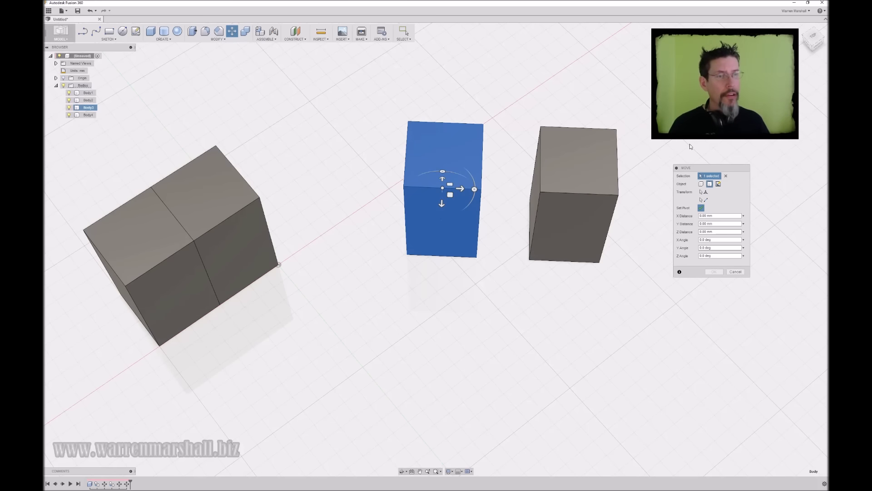
click(701, 208)
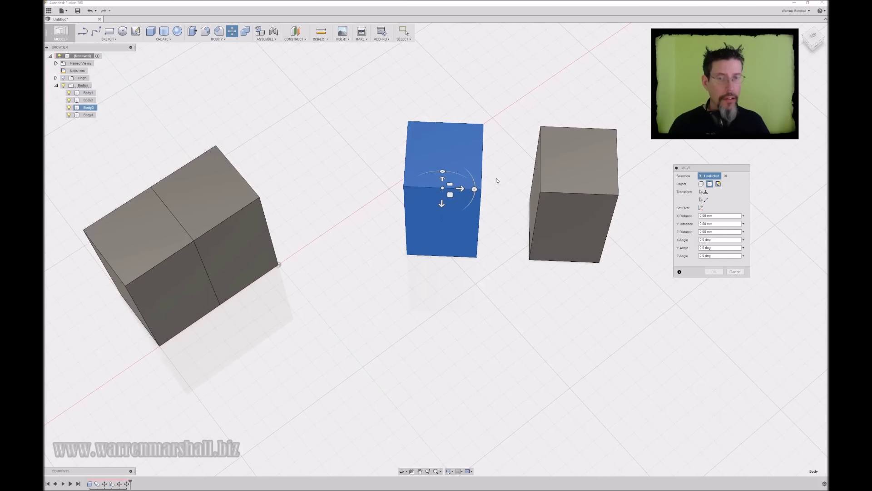
drag(461, 189, 417, 198)
mouse_move(472, 172)
shift+middle_down()
mouse_move(471, 157)
mouse_move(462, 167)
shift+middle_up()
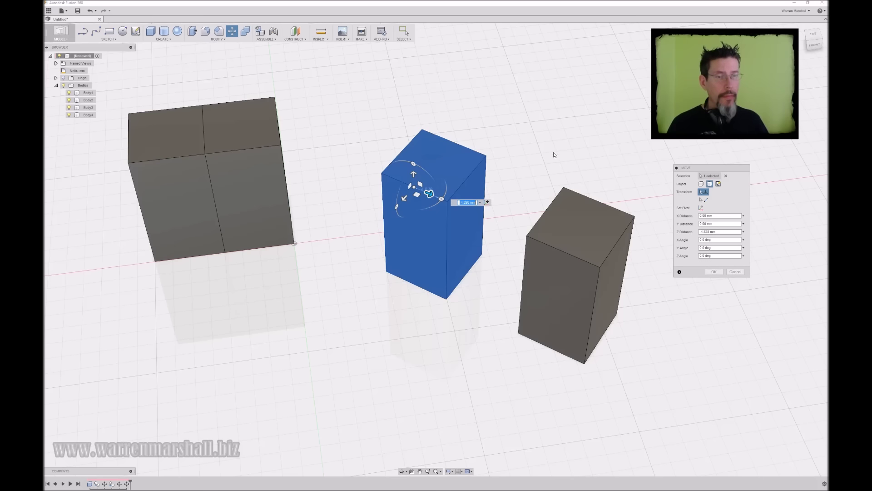
key(Return)
Select the middle box, start Move with M, and snap its corner toward the big block's corner
middle_drag(478, 153, 403, 166)
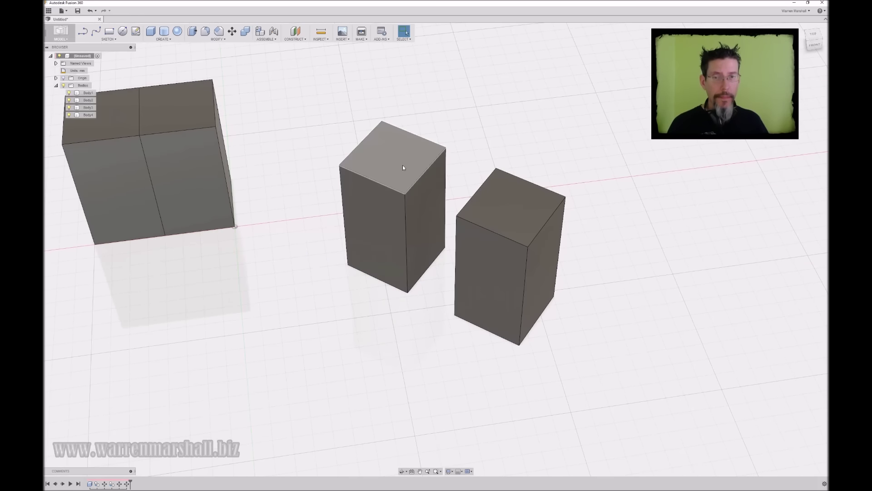
click(403, 166)
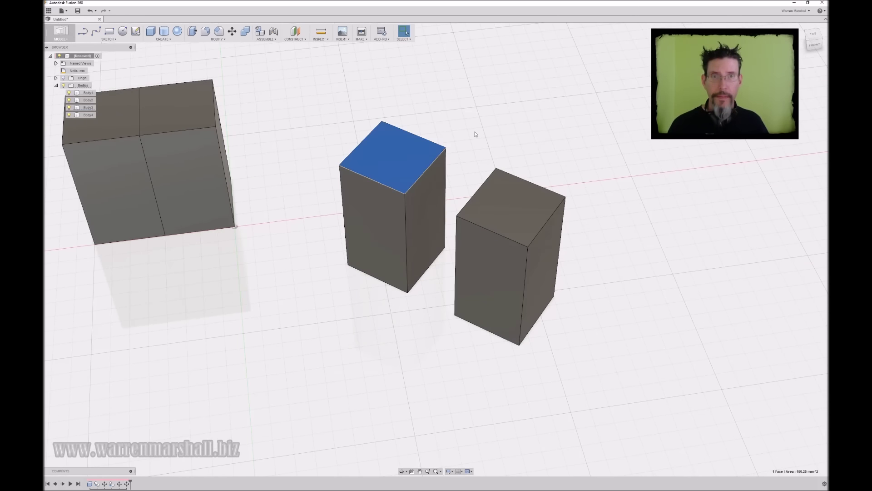
key(m)
middle_drag(473, 134, 573, 143)
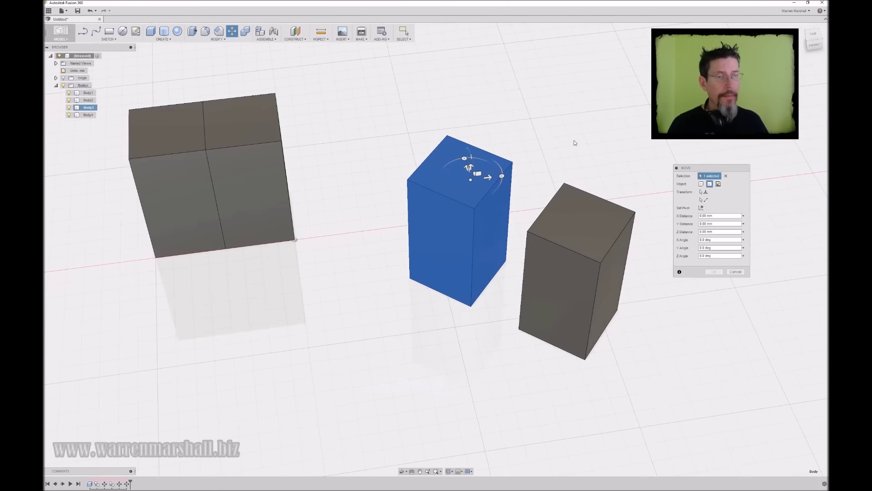
click(704, 200)
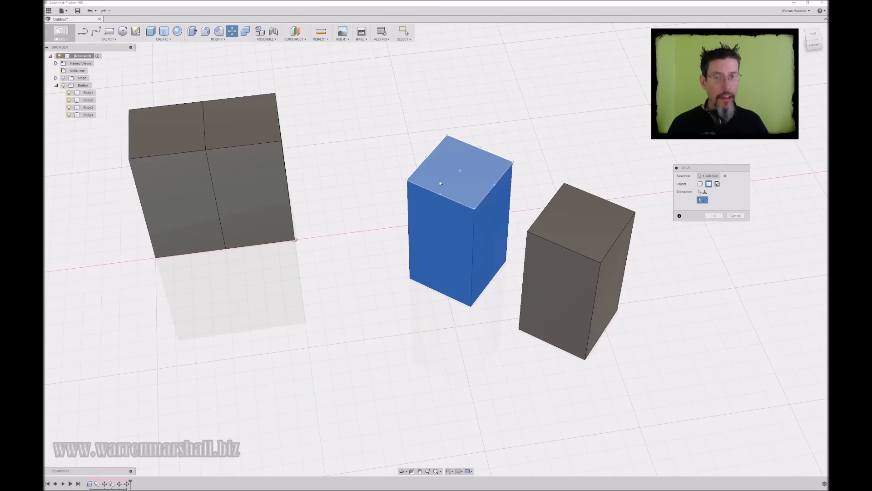
click(408, 180)
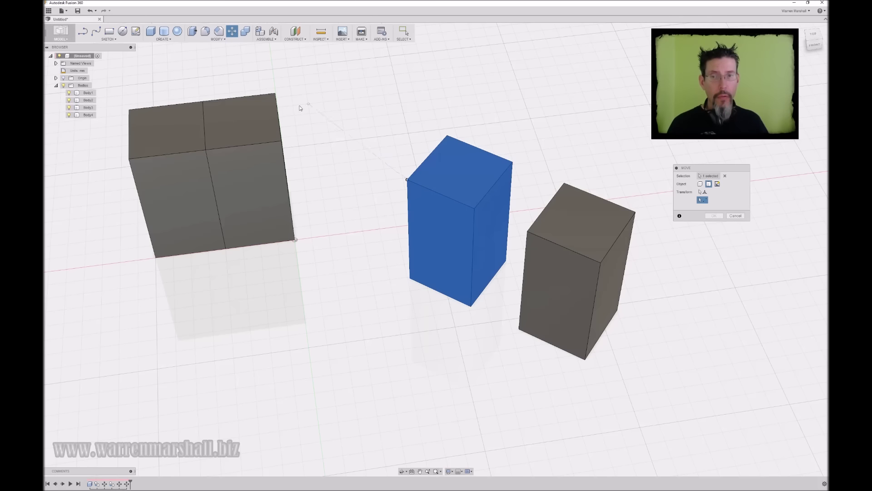
click(281, 141)
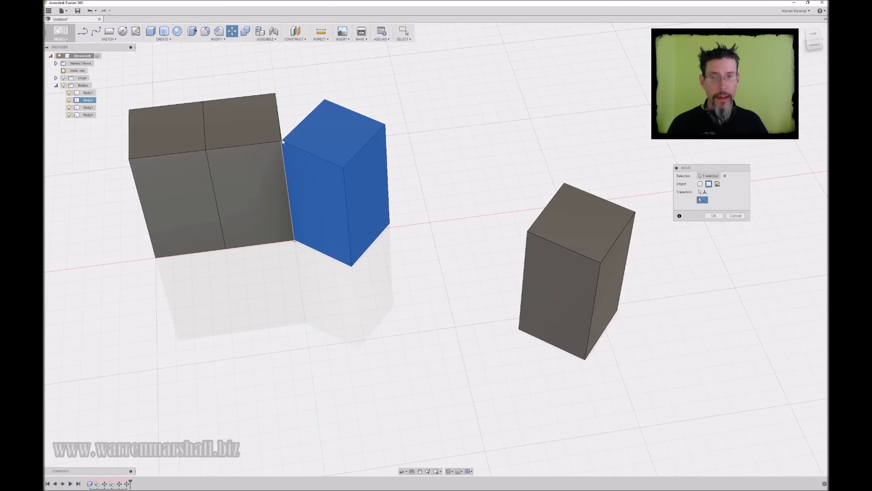
middle_drag(341, 150, 433, 136)
Redo the point-to-point snap from its corner onto the grey block's corner and confirm the move
click(700, 200)
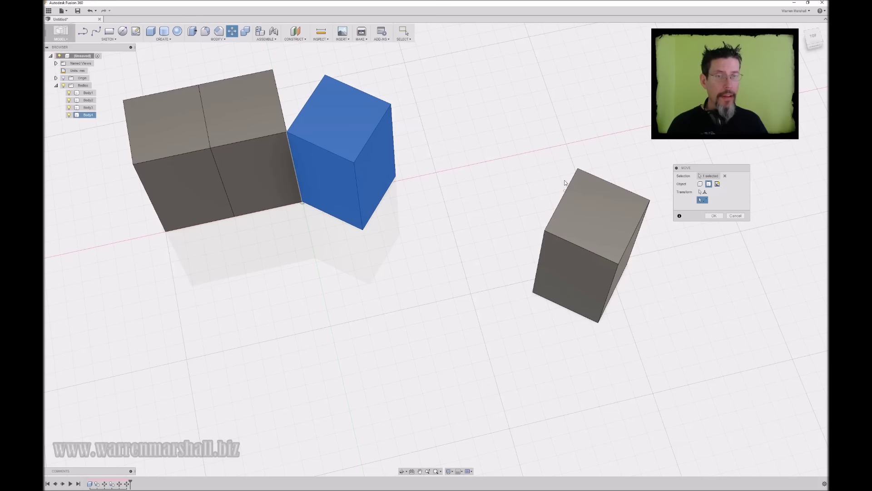
click(576, 168)
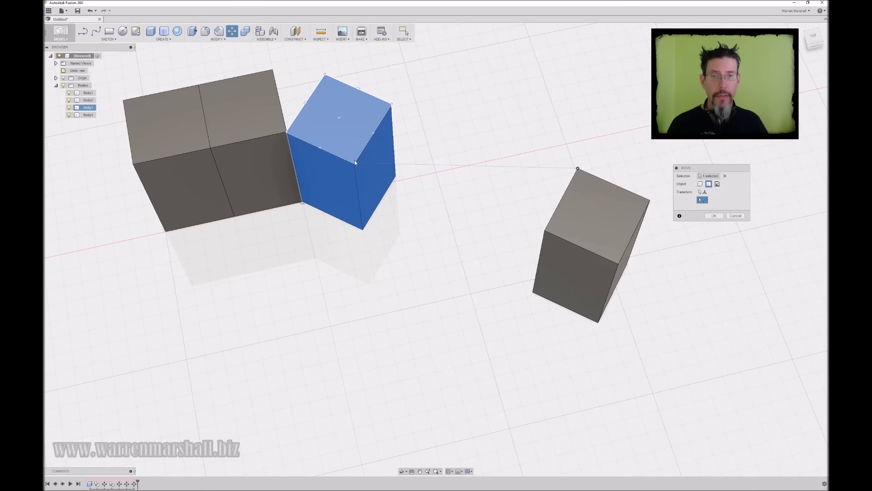
click(356, 162)
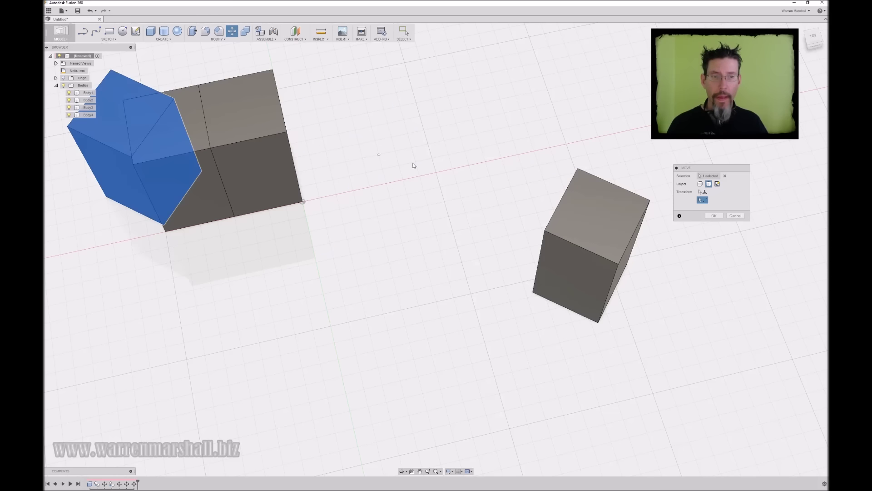
middle_drag(413, 164, 458, 193)
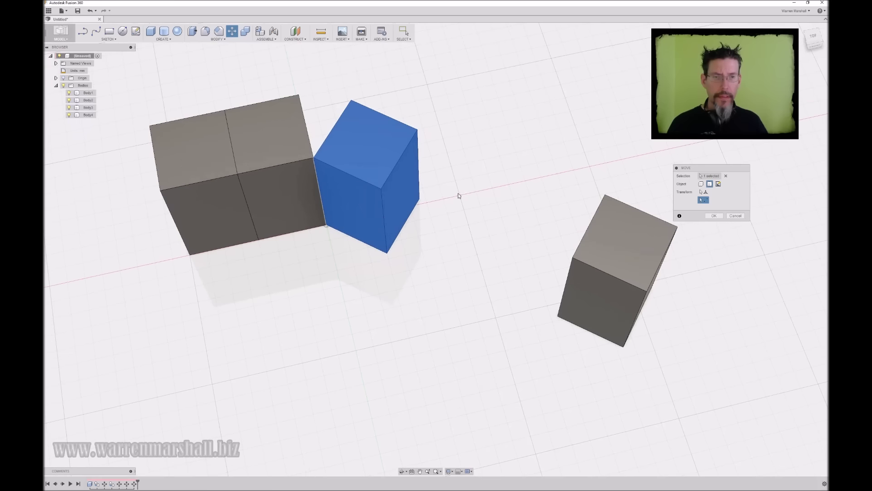
click(714, 216)
middle_drag(531, 171, 492, 164)
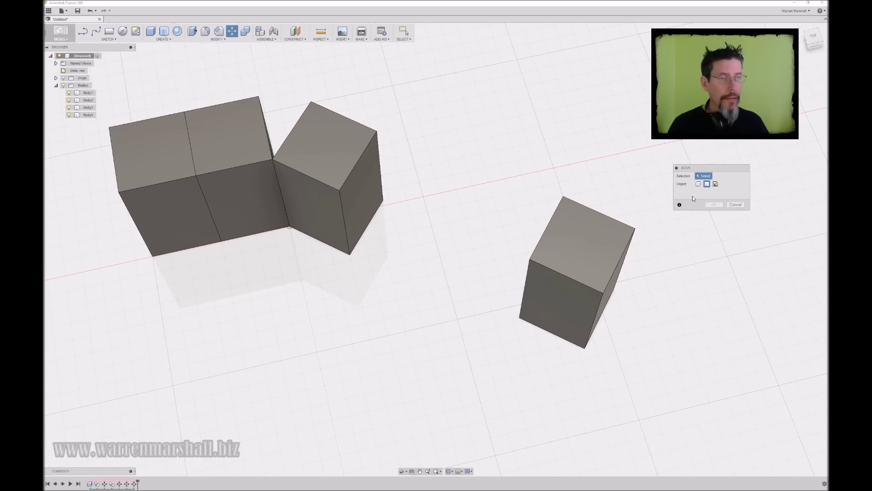
Snap Body4's top corner onto the grey box's corner with Point to Point and confirm
click(574, 235)
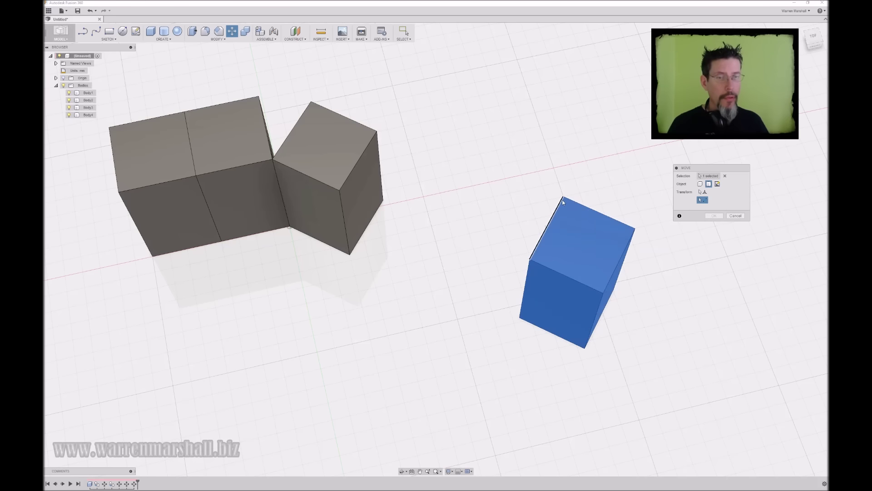
click(563, 197)
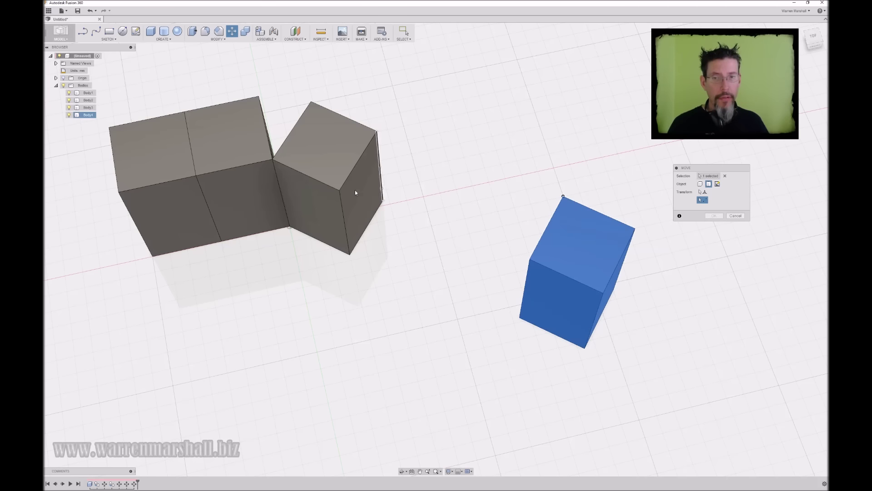
click(340, 190)
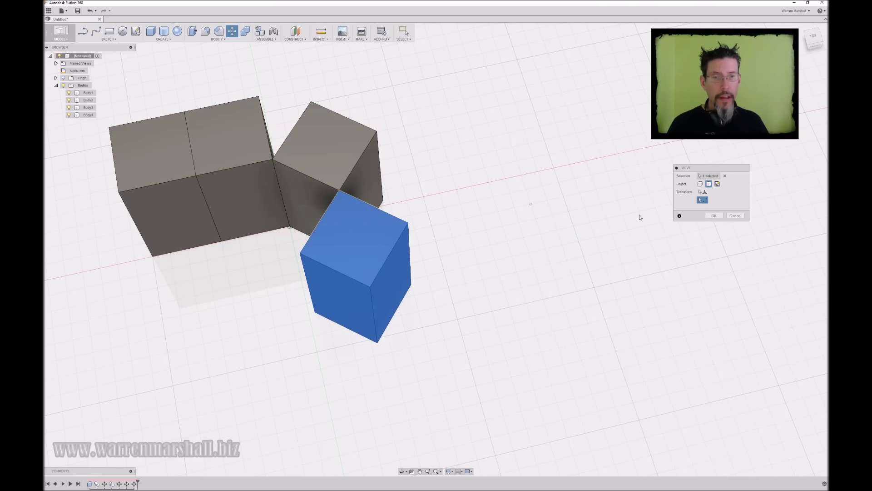
click(714, 216)
shift+middle_drag(568, 195, 615, 210)
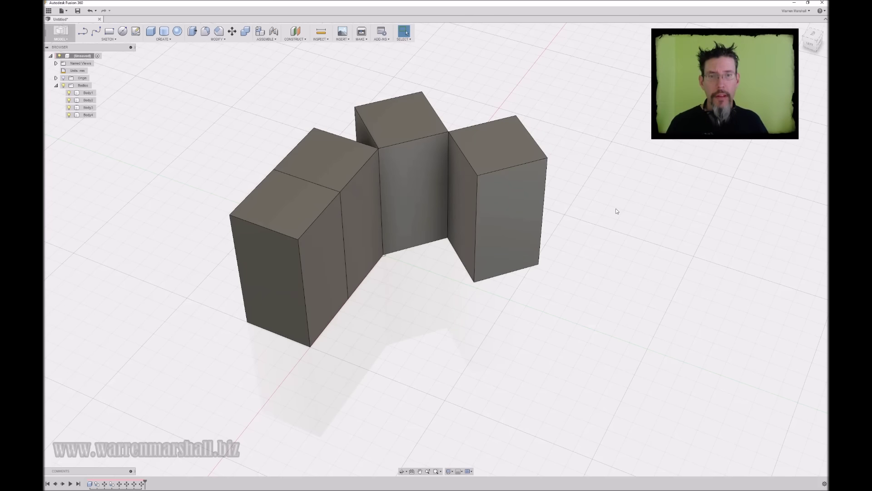
shift+middle_drag(608, 210, 585, 205)
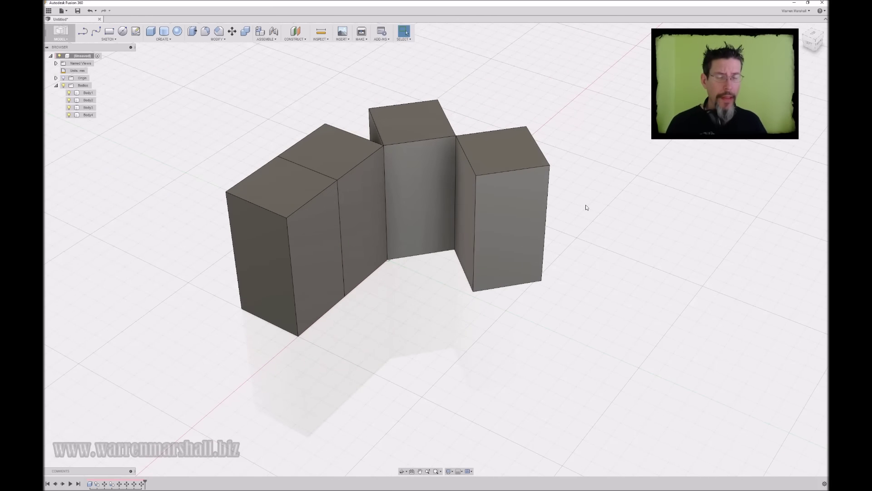
shift+middle_drag(581, 214, 566, 215)
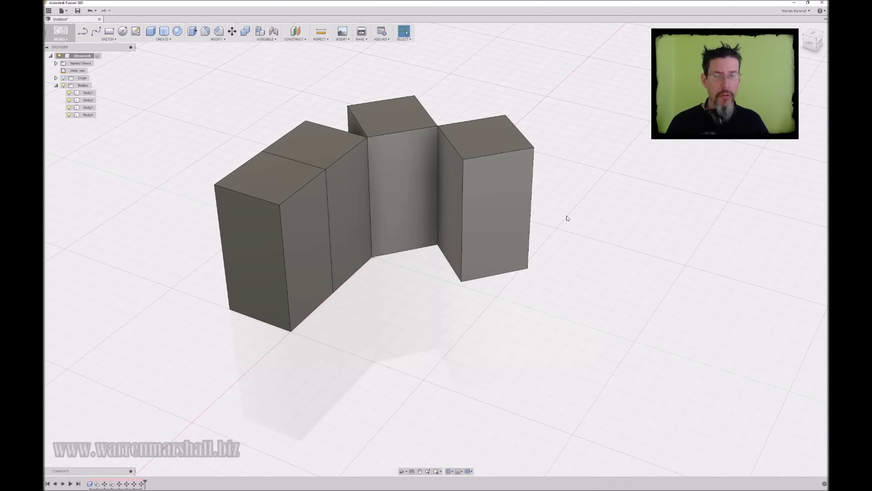